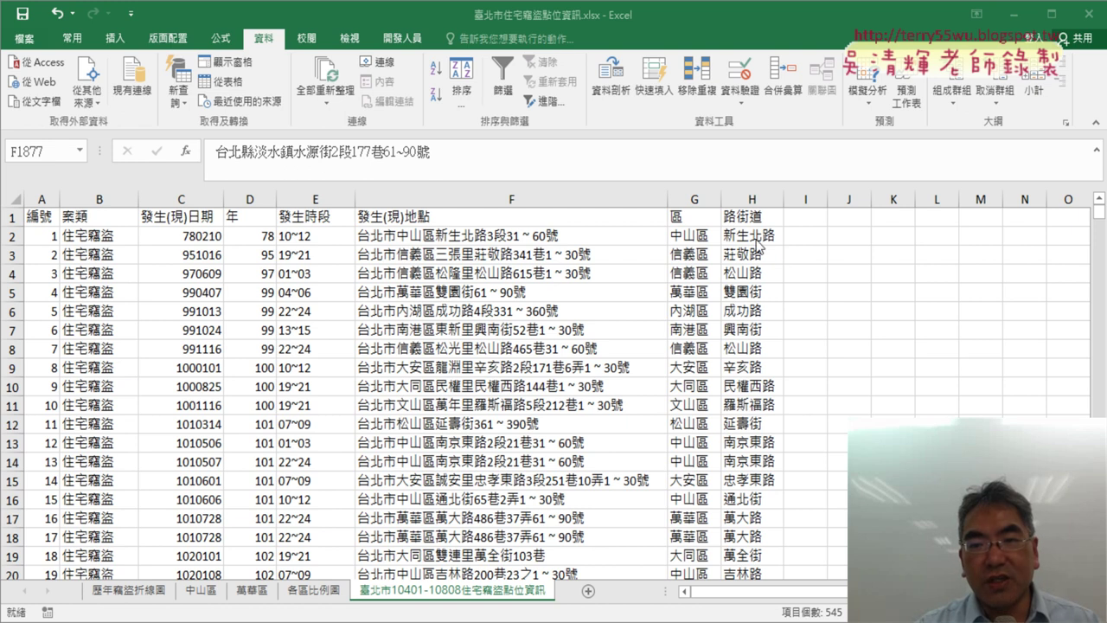
Step: Compare the H2 street formula with the street names 新生北路 and 莊敬路 in the F2 and F3 addresses
click(751, 235)
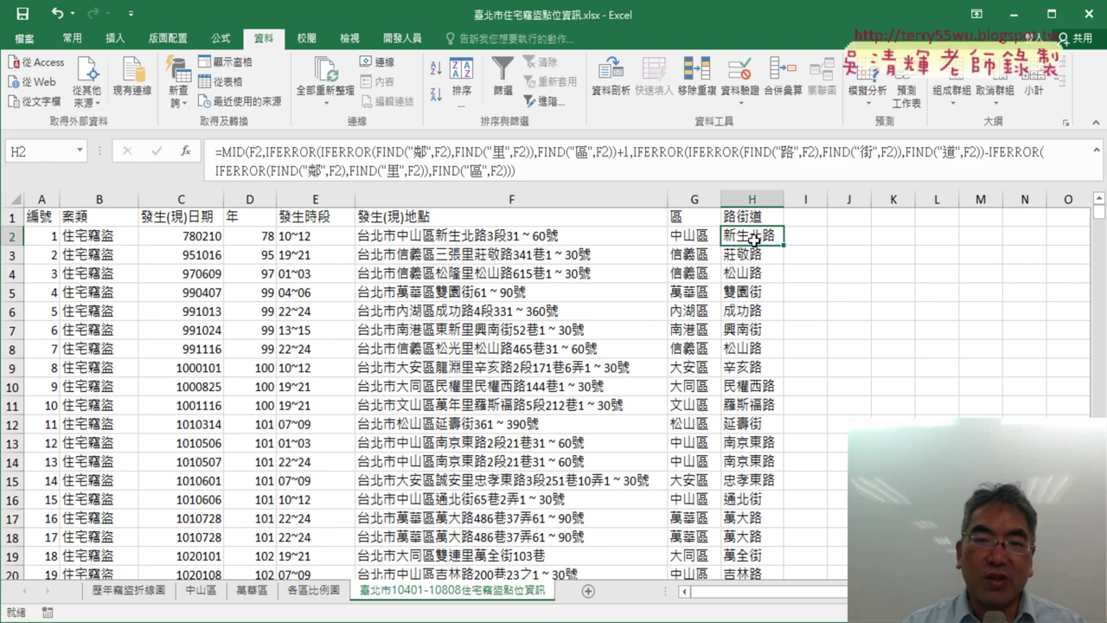
click(473, 234)
double_click(461, 235)
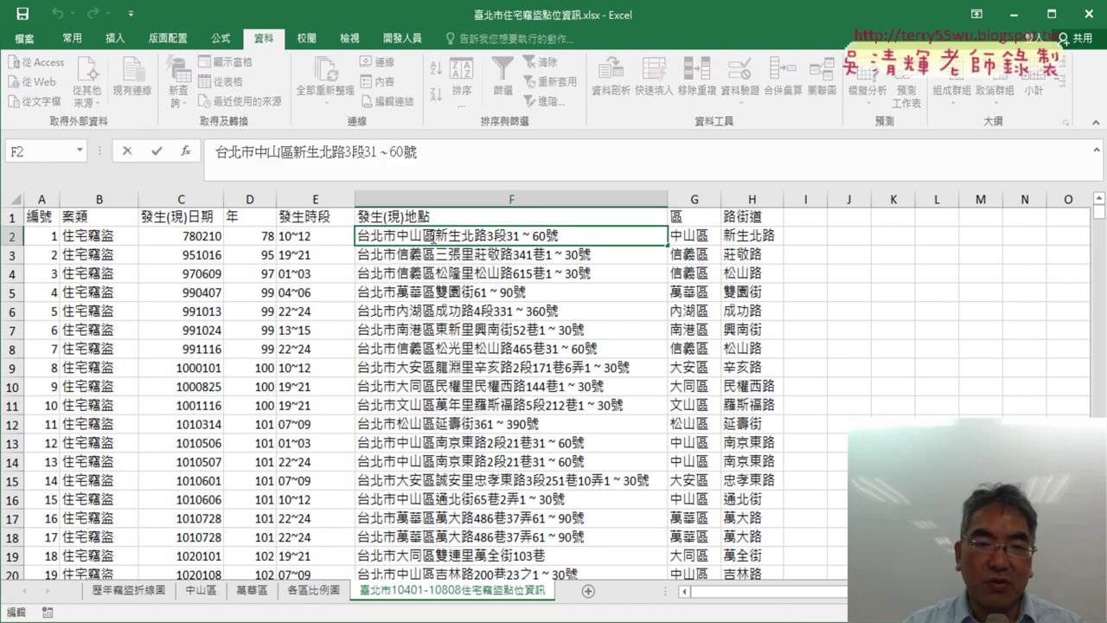
drag(435, 235, 487, 236)
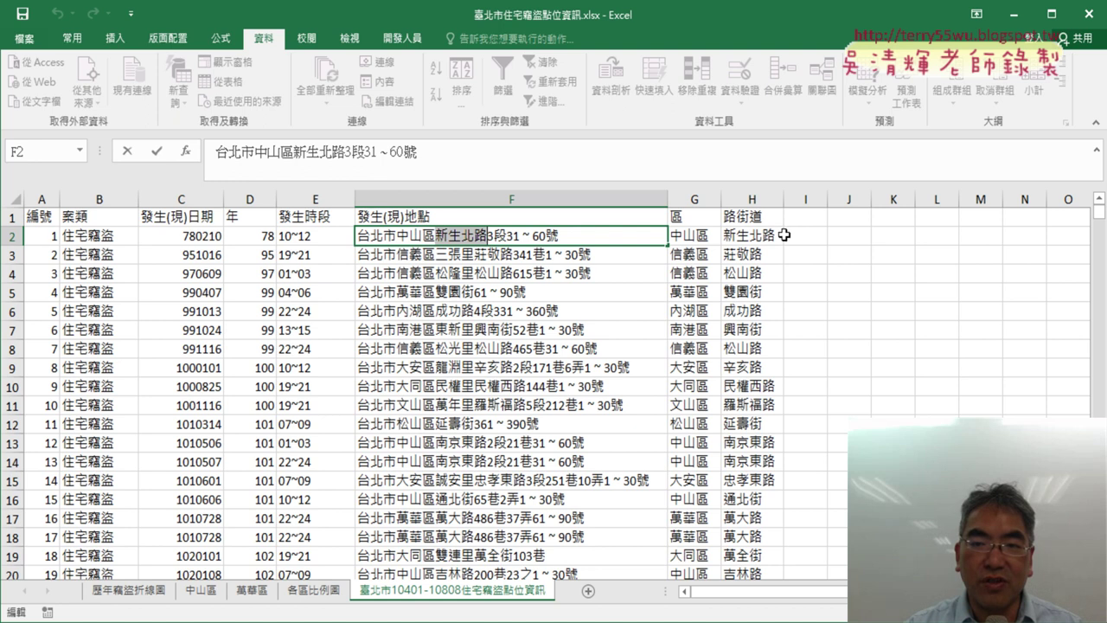
click(456, 254)
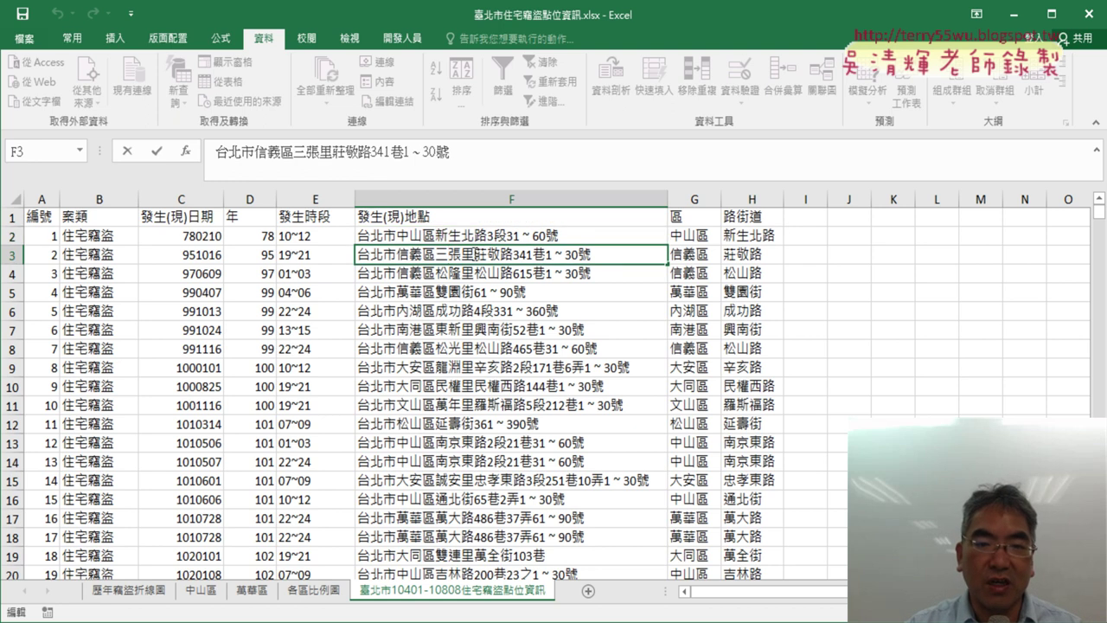
drag(474, 255, 514, 254)
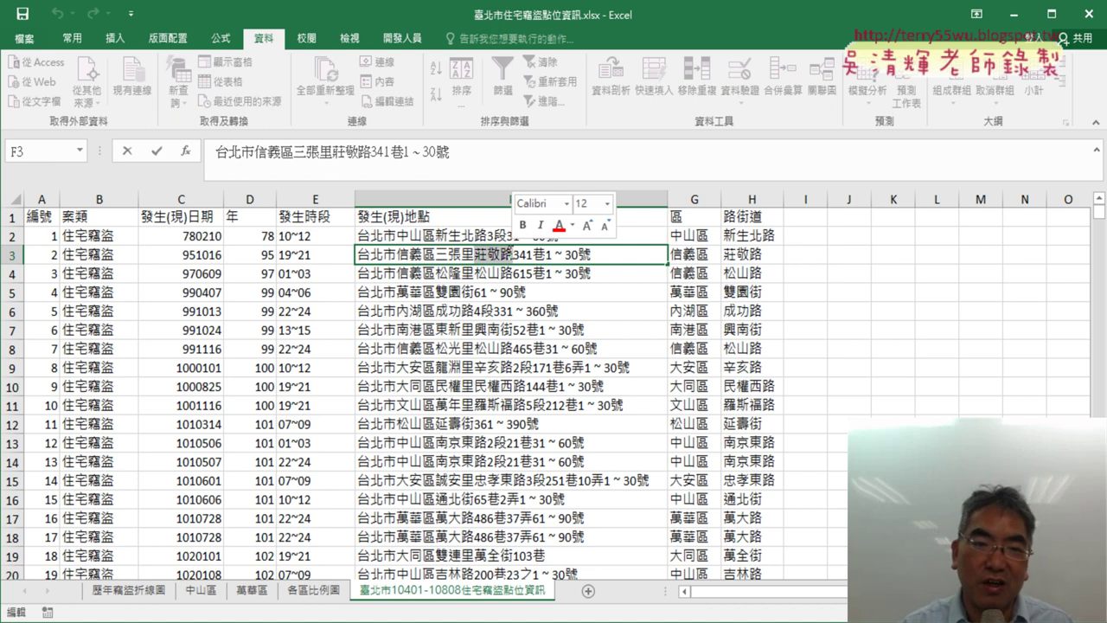
click(753, 233)
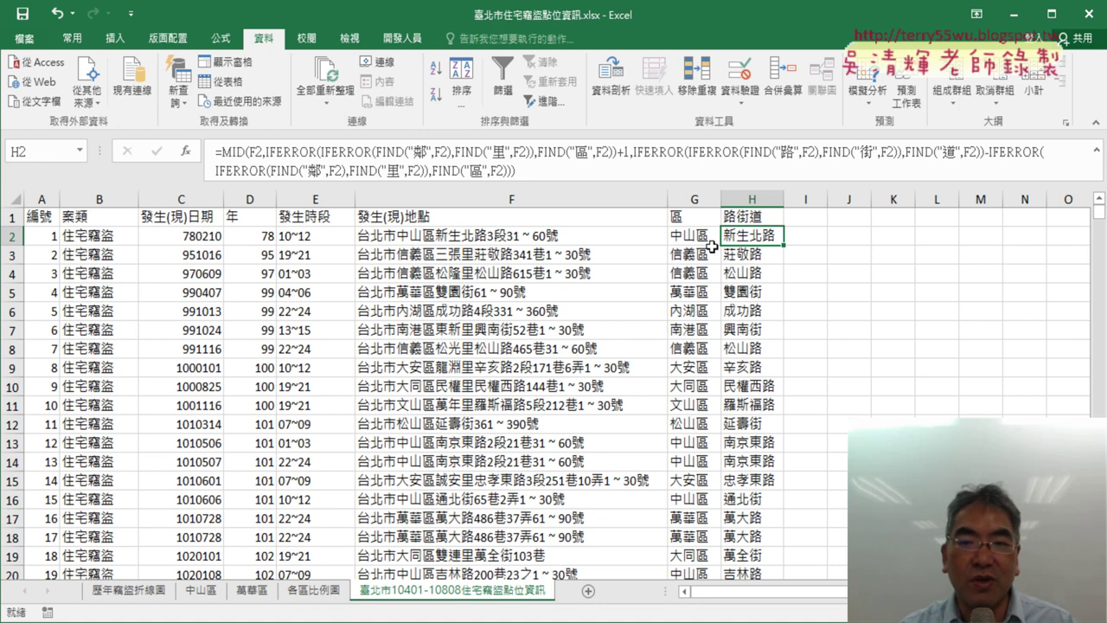
Step: Create a PivotTable from the burglary data on a new worksheet
click(504, 243)
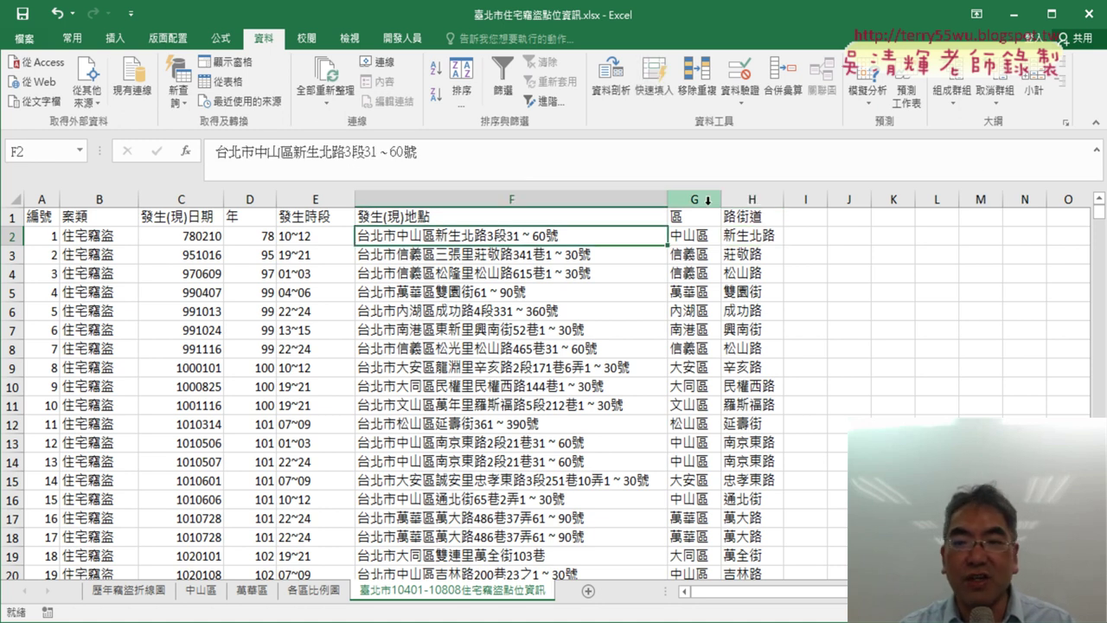
click(754, 199)
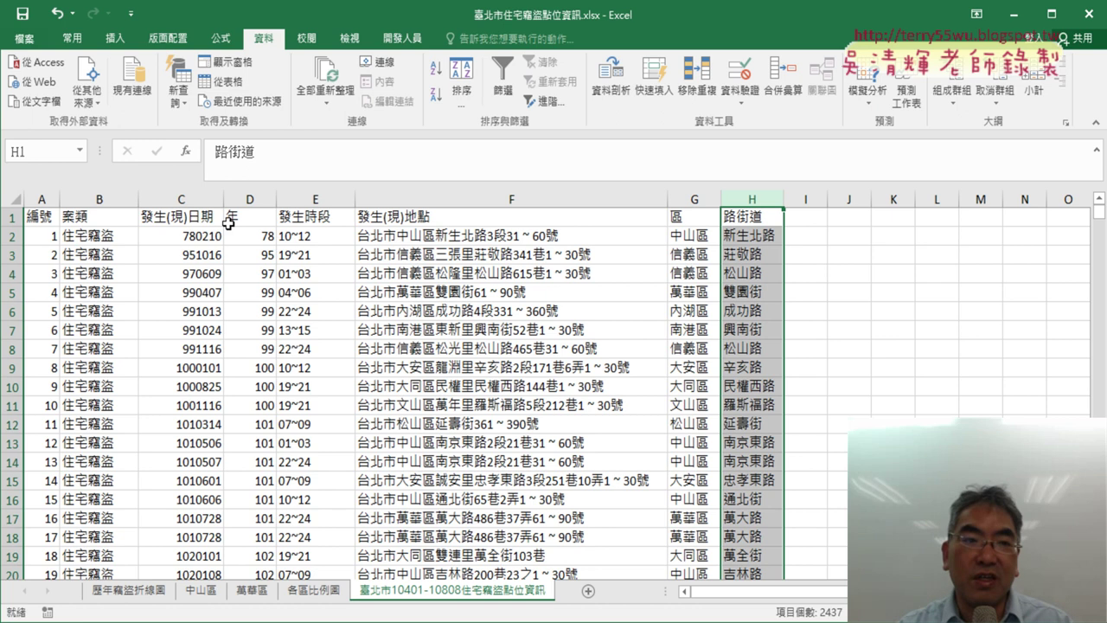
click(295, 254)
click(115, 38)
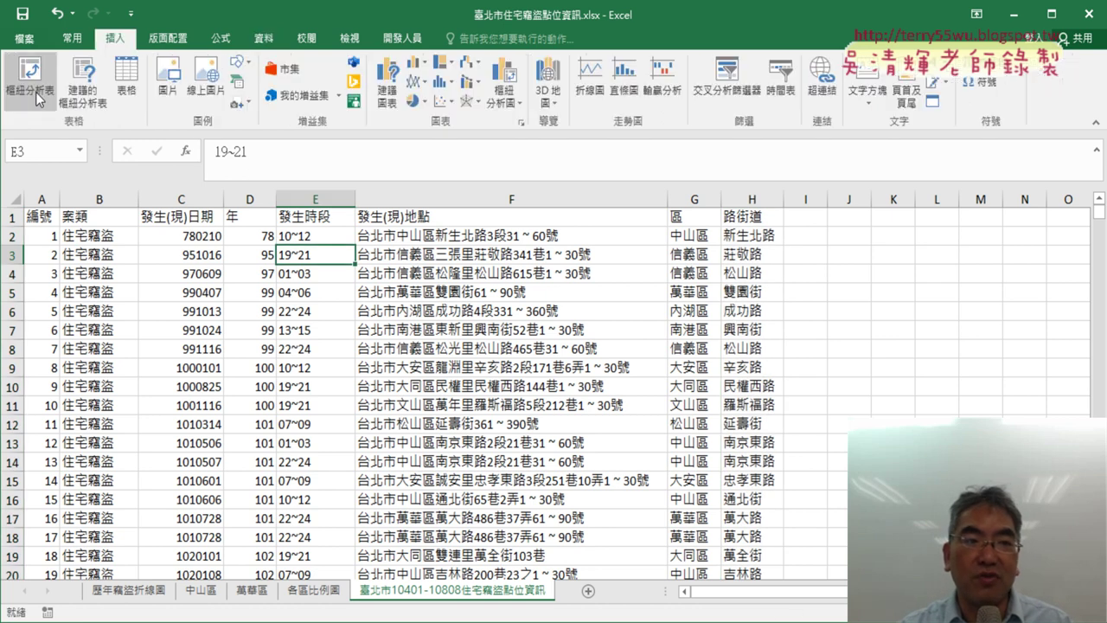
click(36, 90)
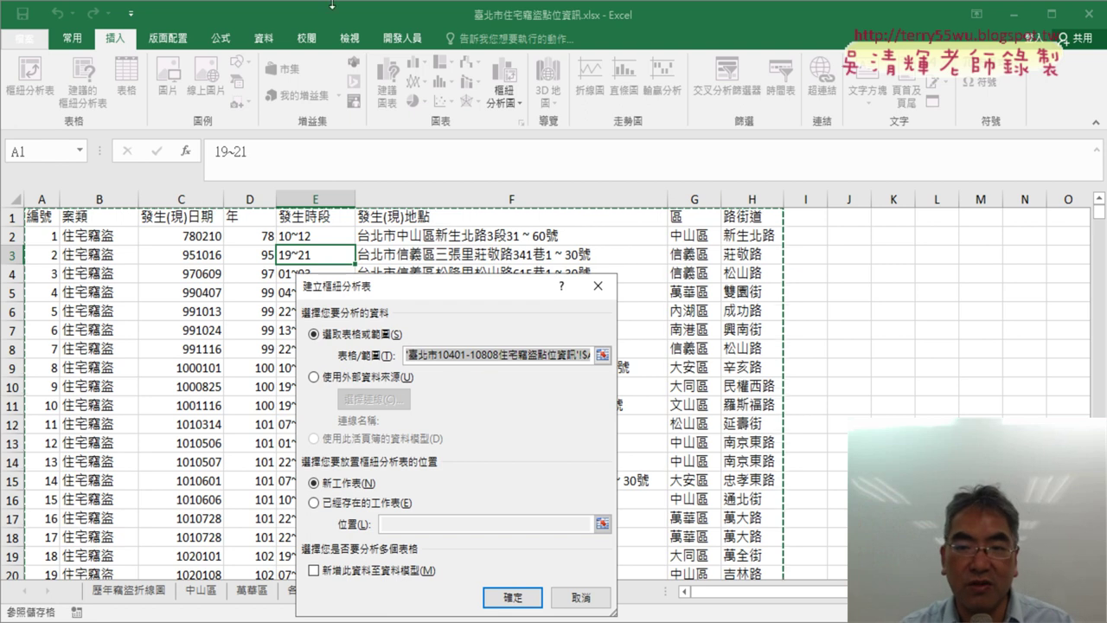
click(513, 597)
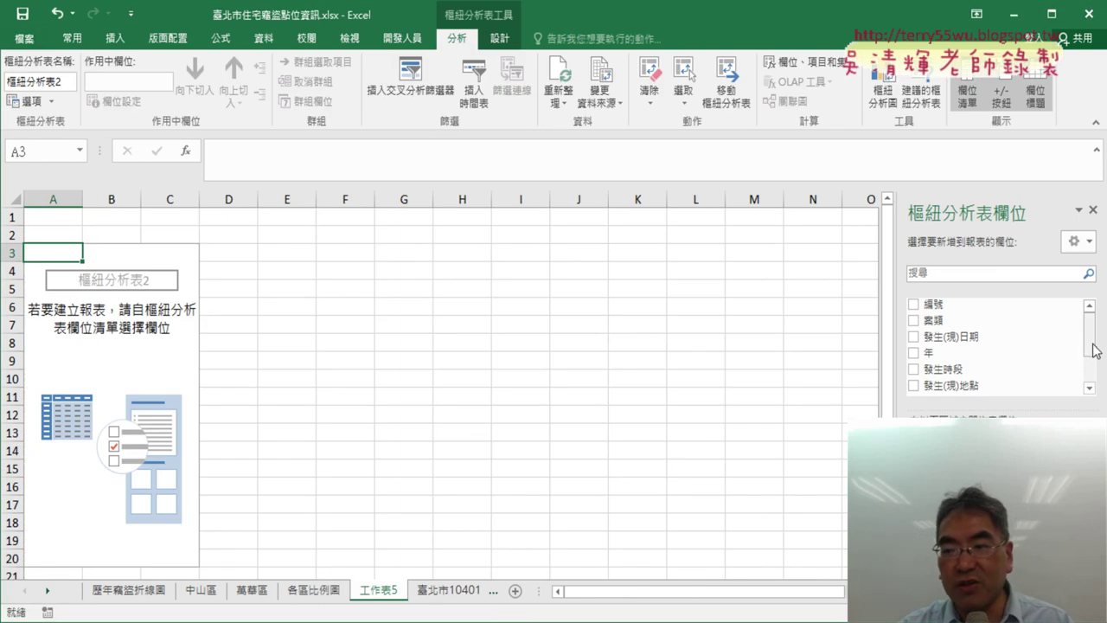
Step: Add 路街道 as the pivot row field and review the street counts down to the 2436 total
drag(1090, 337, 1090, 363)
click(937, 365)
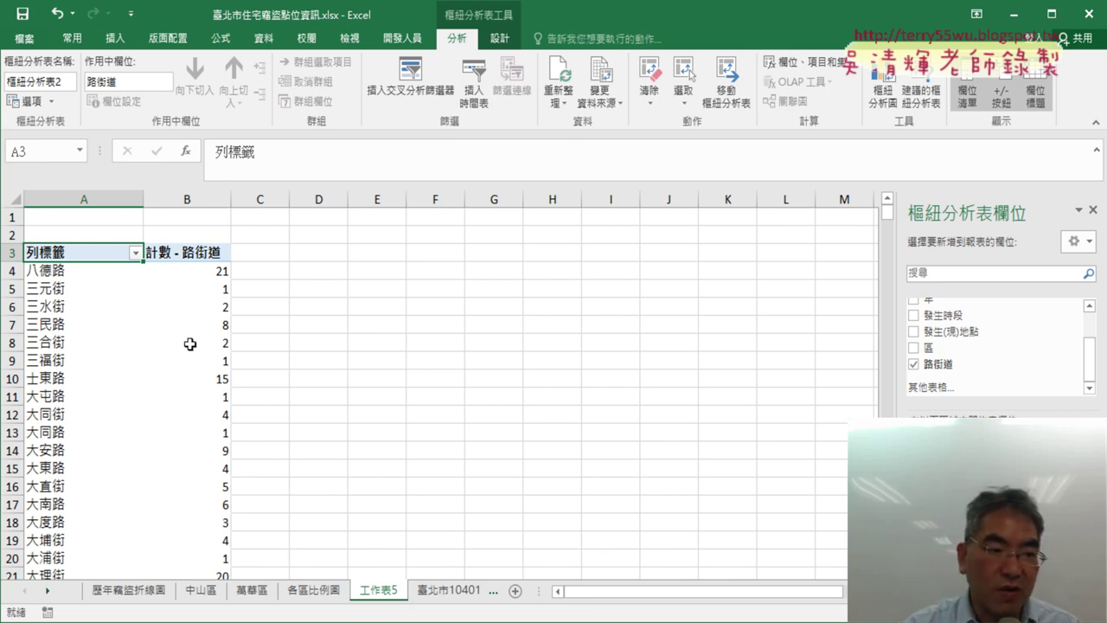
click(86, 274)
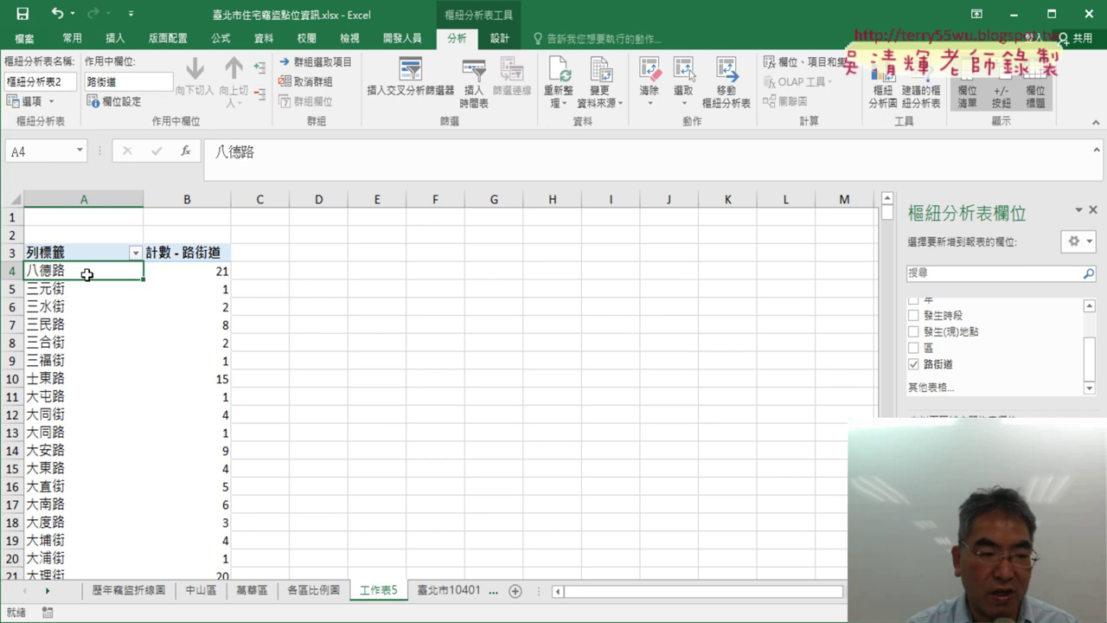
key(ctrl+Down)
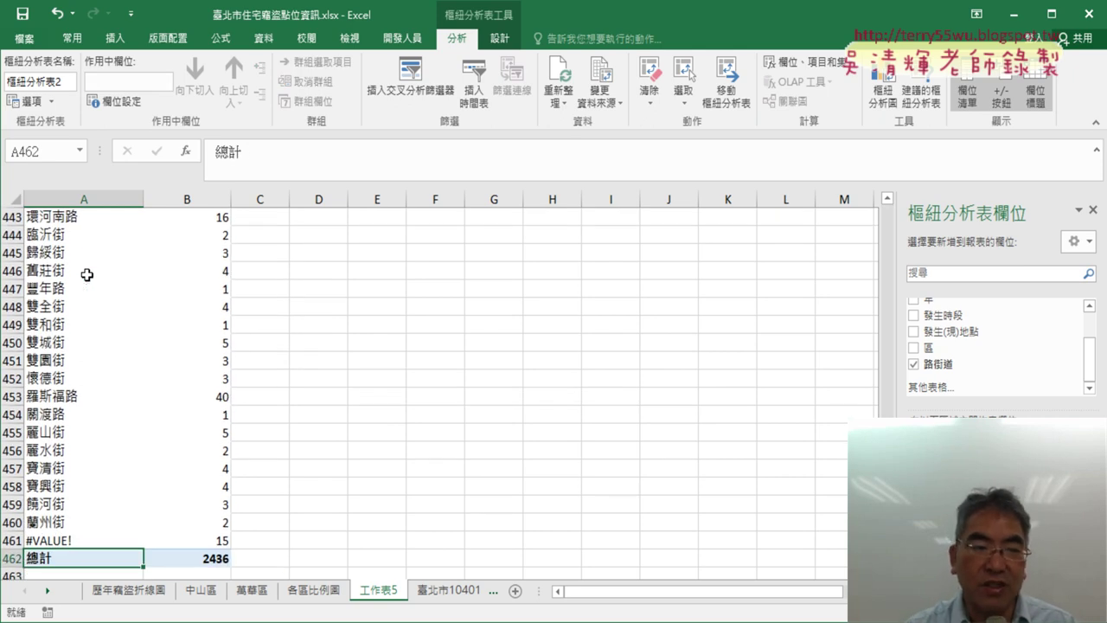
key(ctrl+Up)
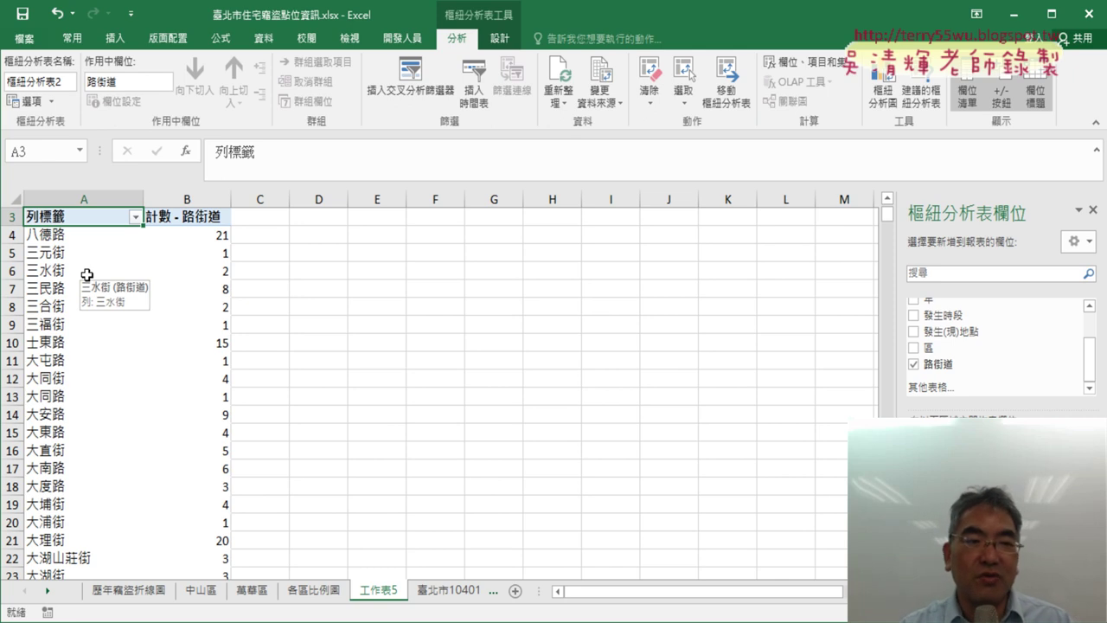
Step: Sort the pivot streets by count largest to smallest, putting 中山北路 (76) first
scroll(363, 286, up, 1)
click(211, 270)
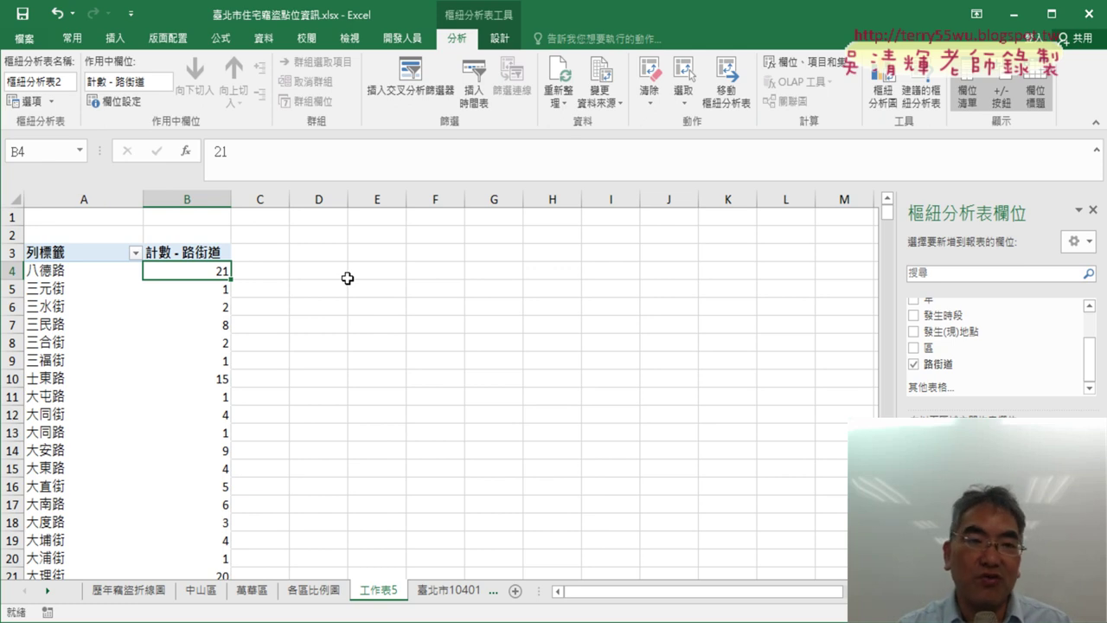
click(263, 40)
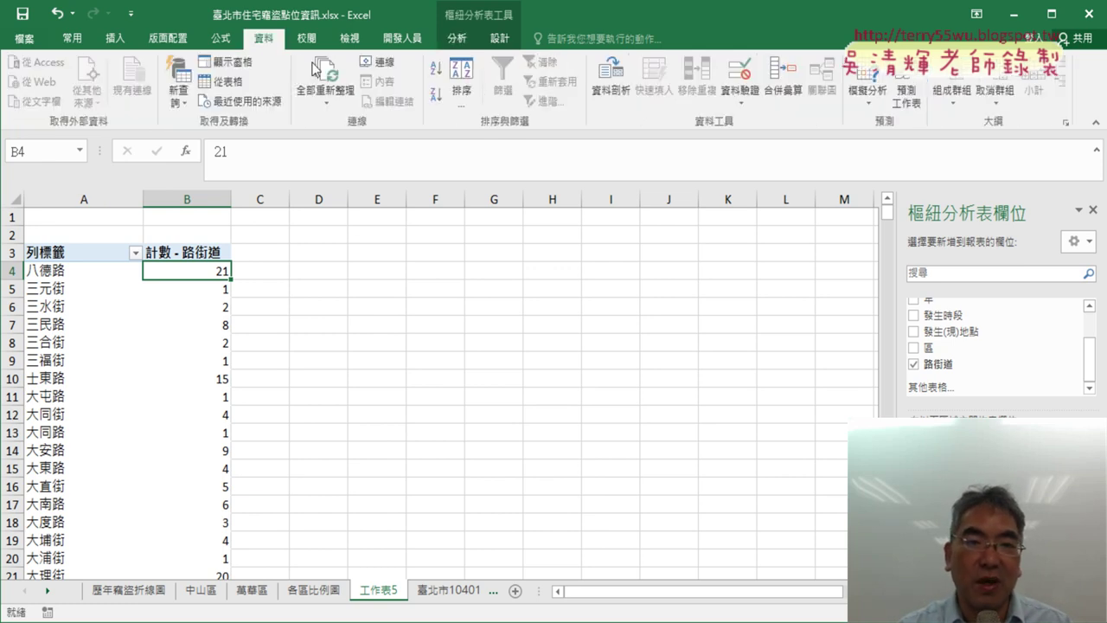
click(438, 105)
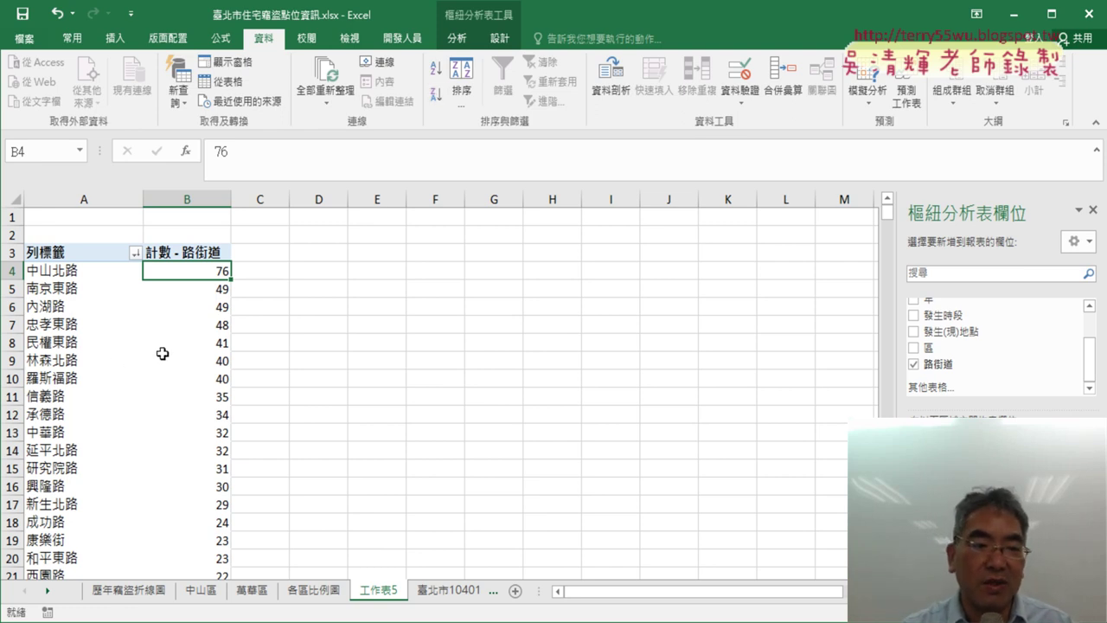
scroll(162, 352, down, 2)
scroll(161, 353, down, 2)
scroll(161, 352, down, 2)
scroll(162, 353, down, 5)
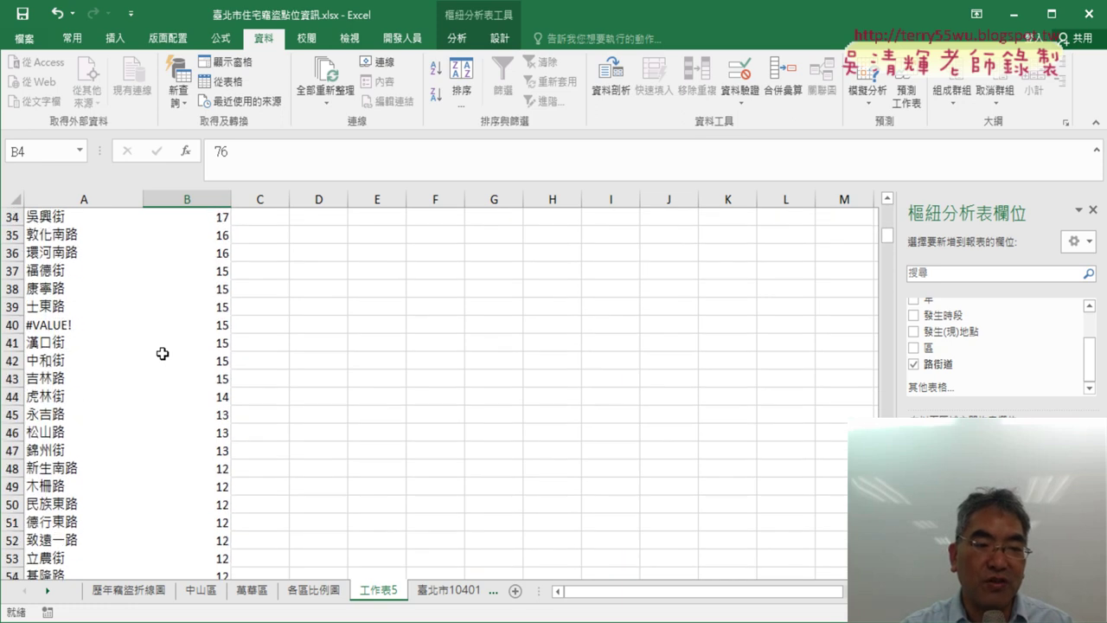
scroll(162, 353, down, 2)
scroll(162, 353, up, 3)
scroll(162, 353, up, 5)
scroll(162, 353, up, 5)
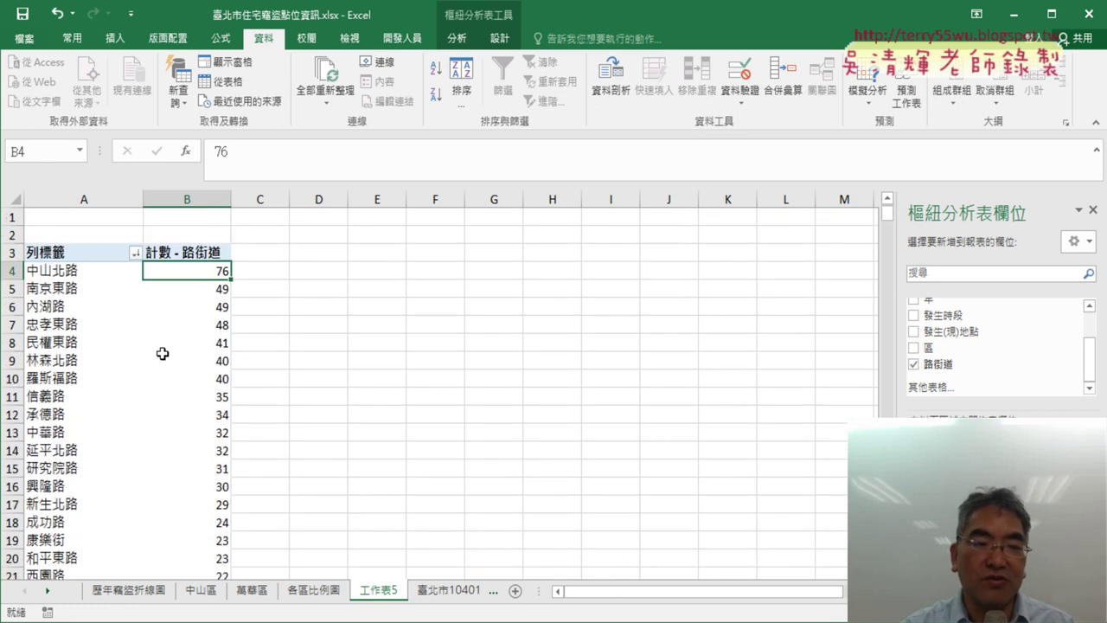
mouse_move(161, 352)
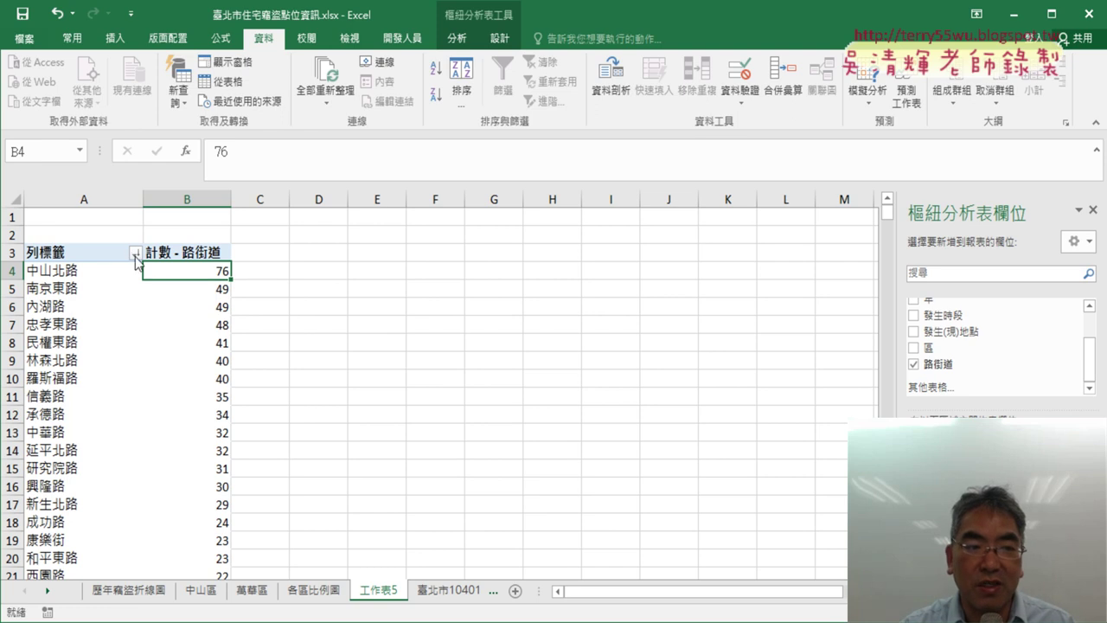
Step: Apply a Top 10 items-by-count value filter to the street labels, leaving a 476 total
click(135, 252)
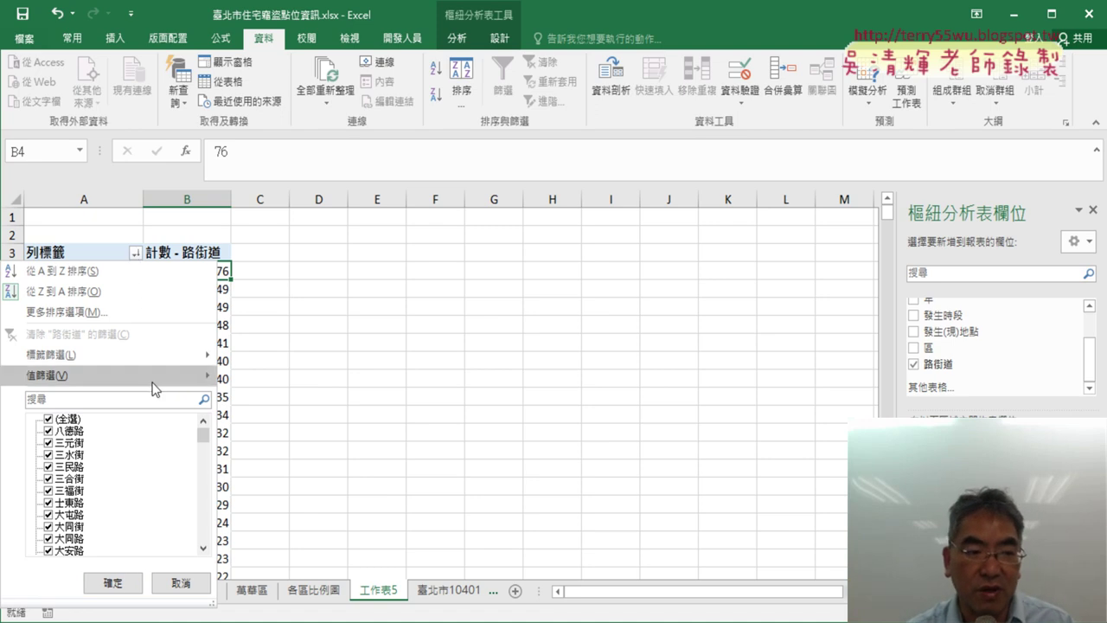
mouse_move(153, 383)
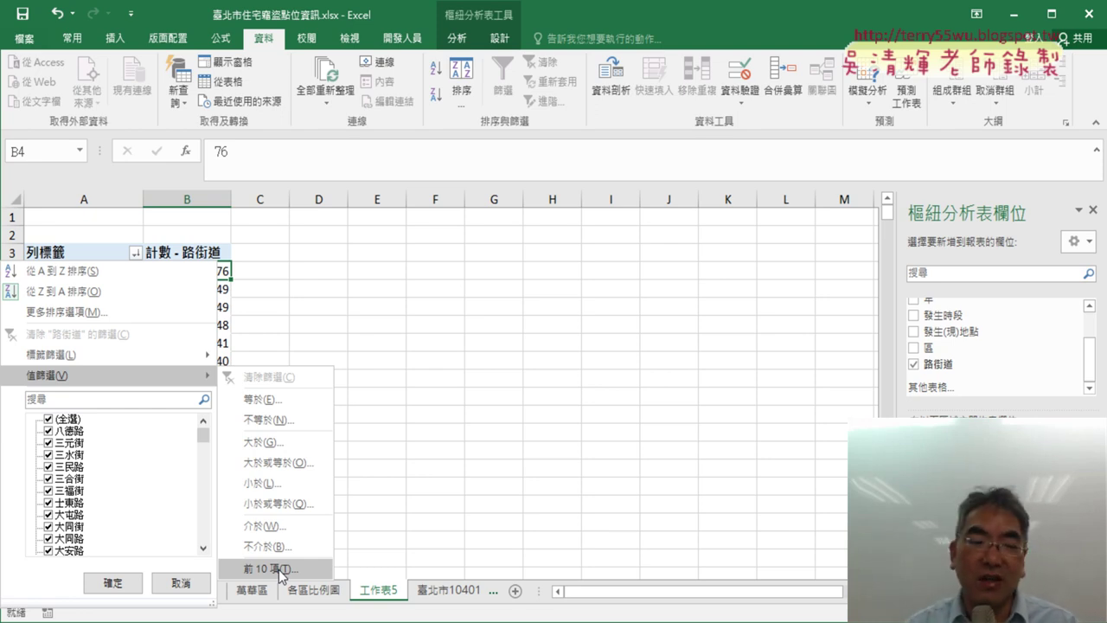
click(275, 569)
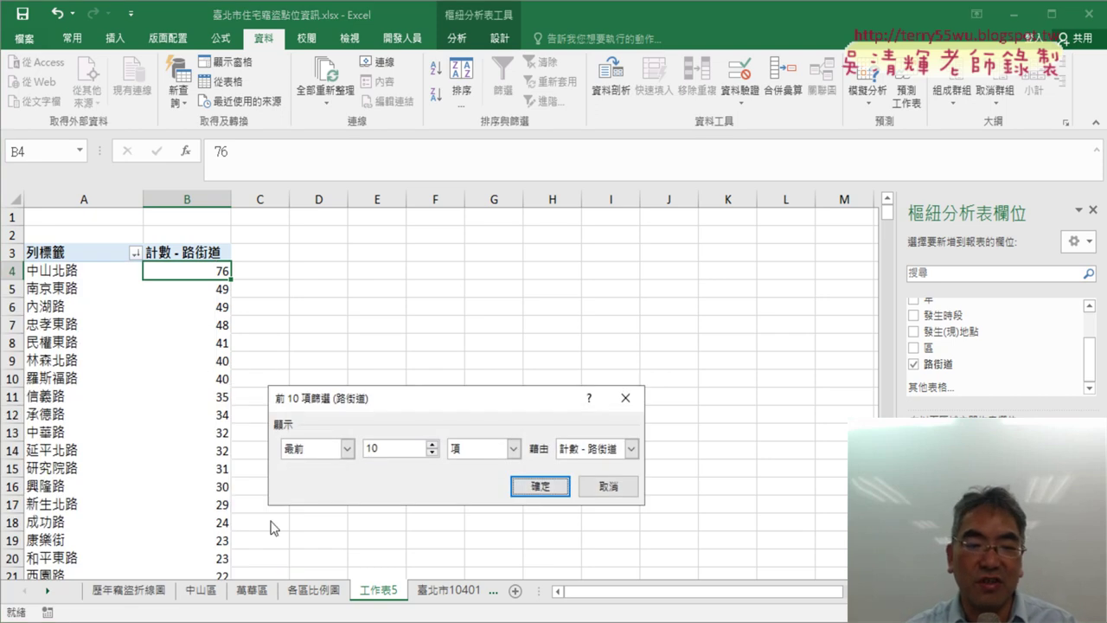
click(393, 449)
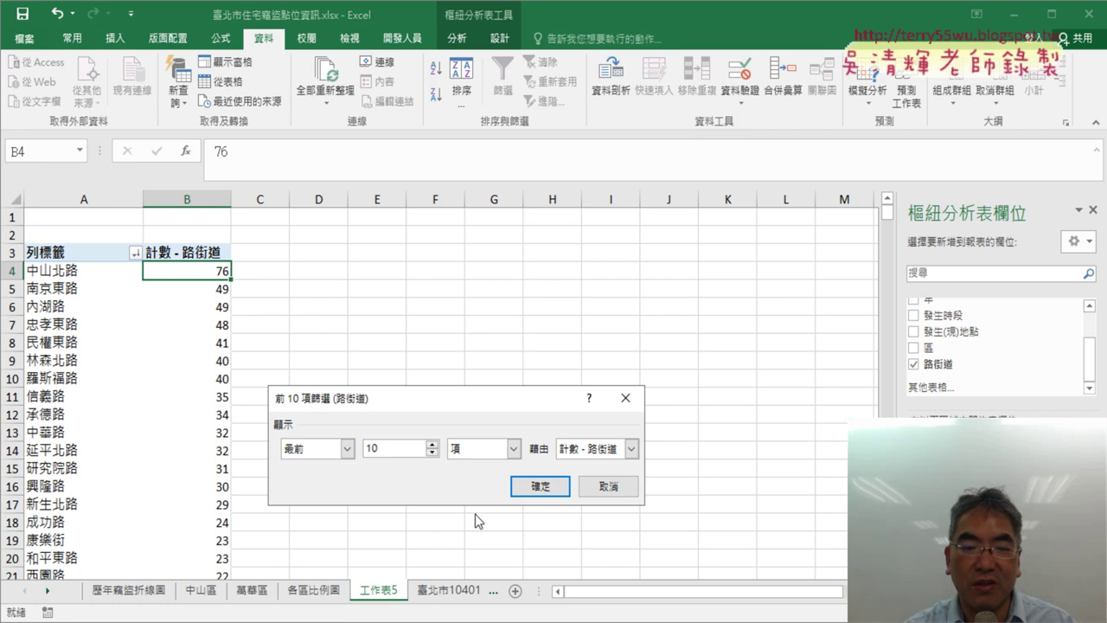
click(530, 490)
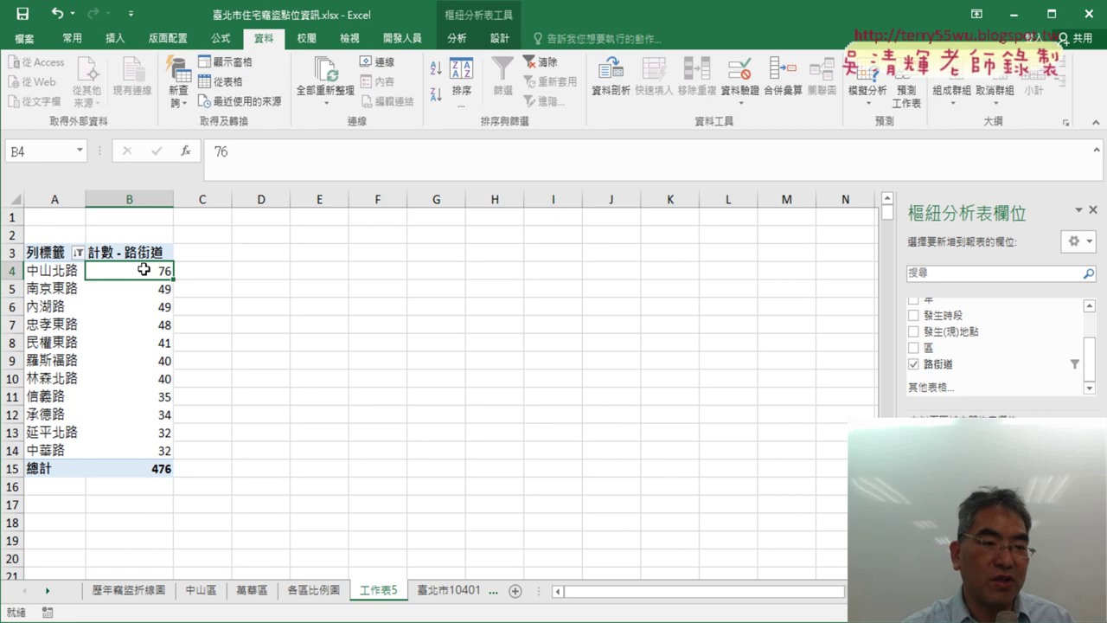
Step: Check counts for top streets like 內湖路, 忠孝東路 and 民權東路, then start a PivotChart
mouse_move(143, 269)
mouse_down()
mouse_move(51, 288)
mouse_move(95, 293)
mouse_up()
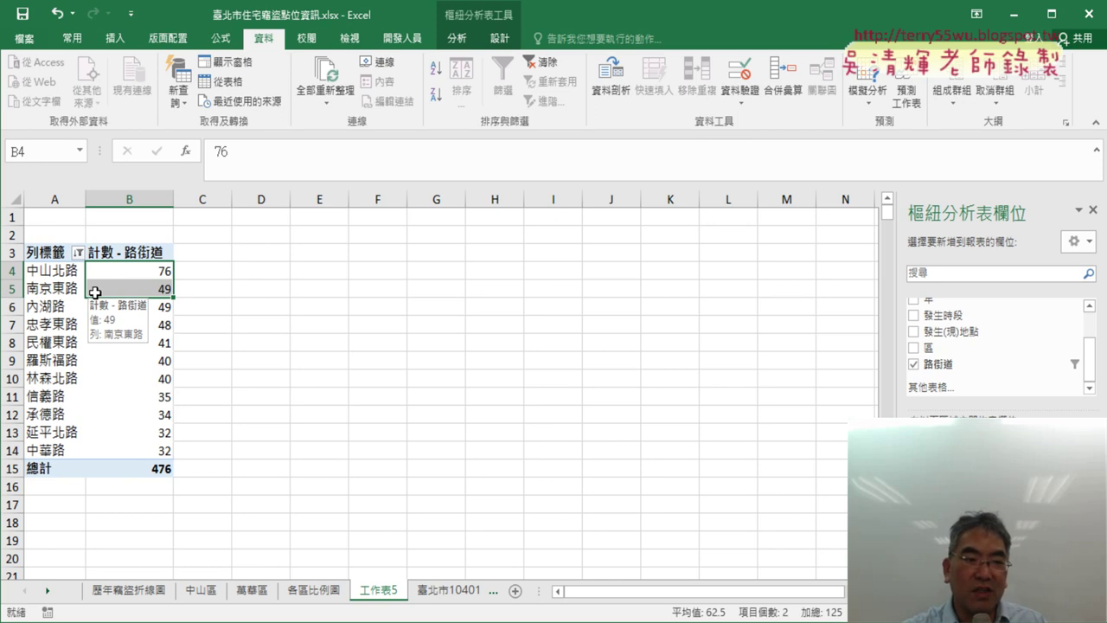
drag(59, 275, 115, 290)
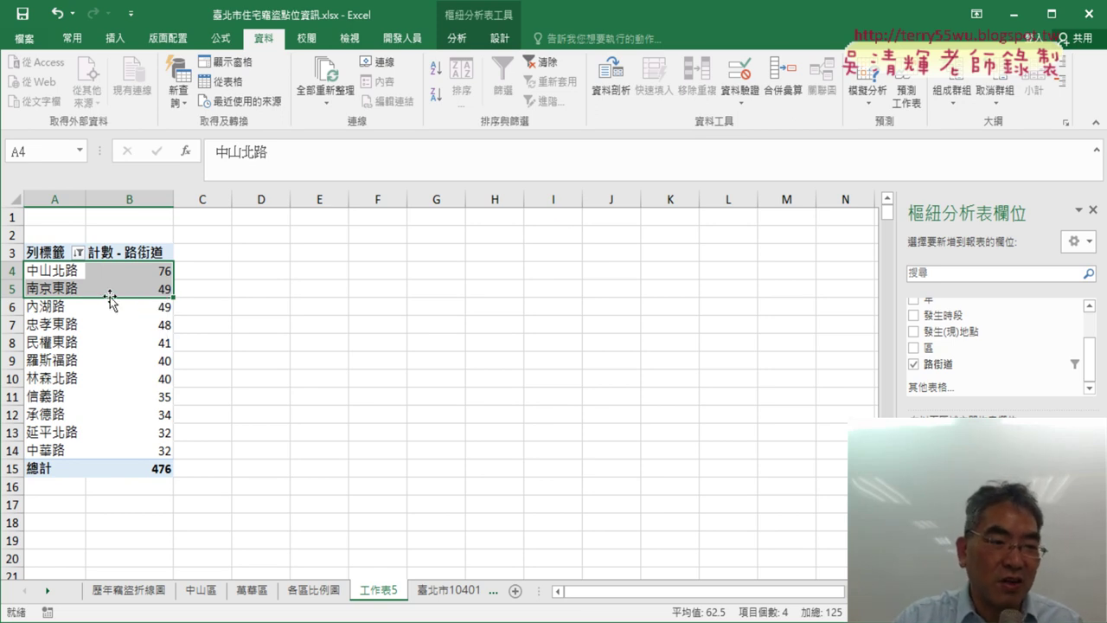
click(65, 309)
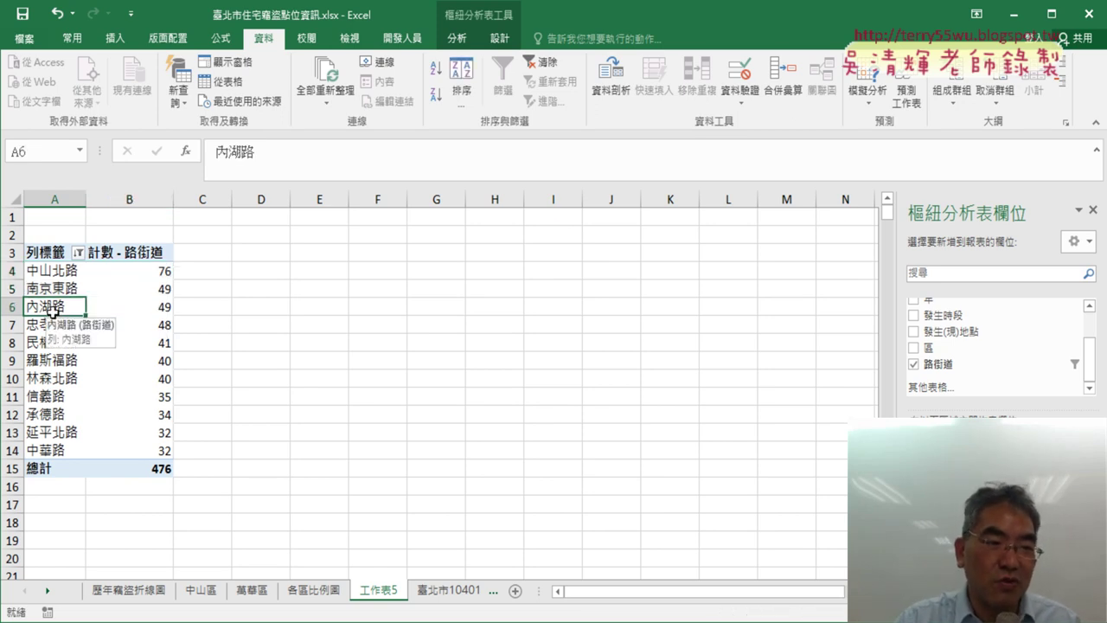
click(142, 307)
click(128, 323)
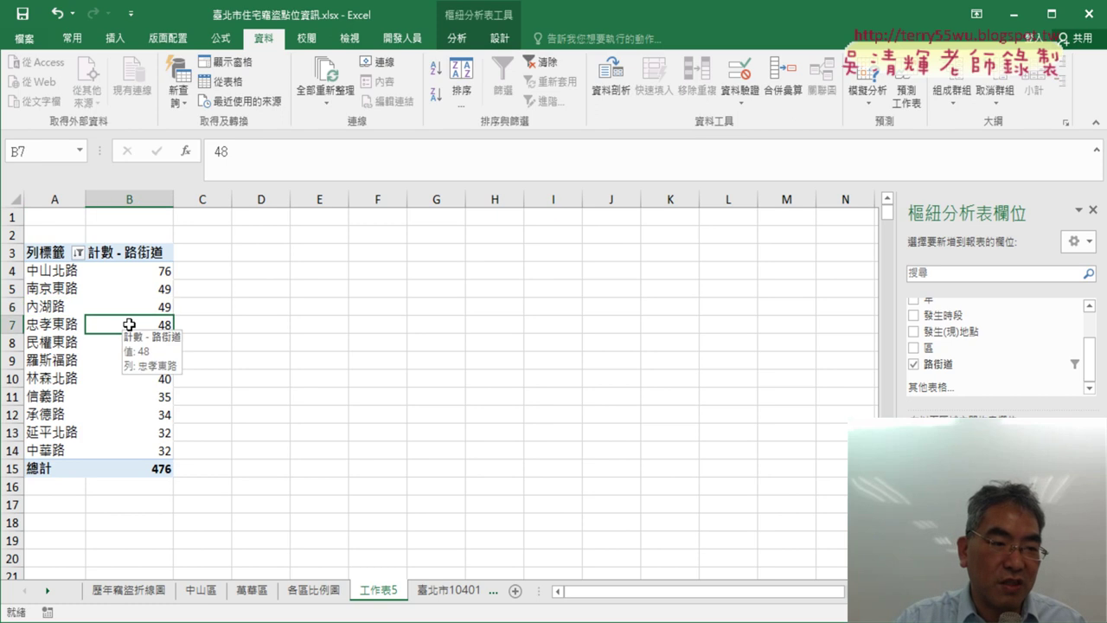
click(65, 326)
click(114, 341)
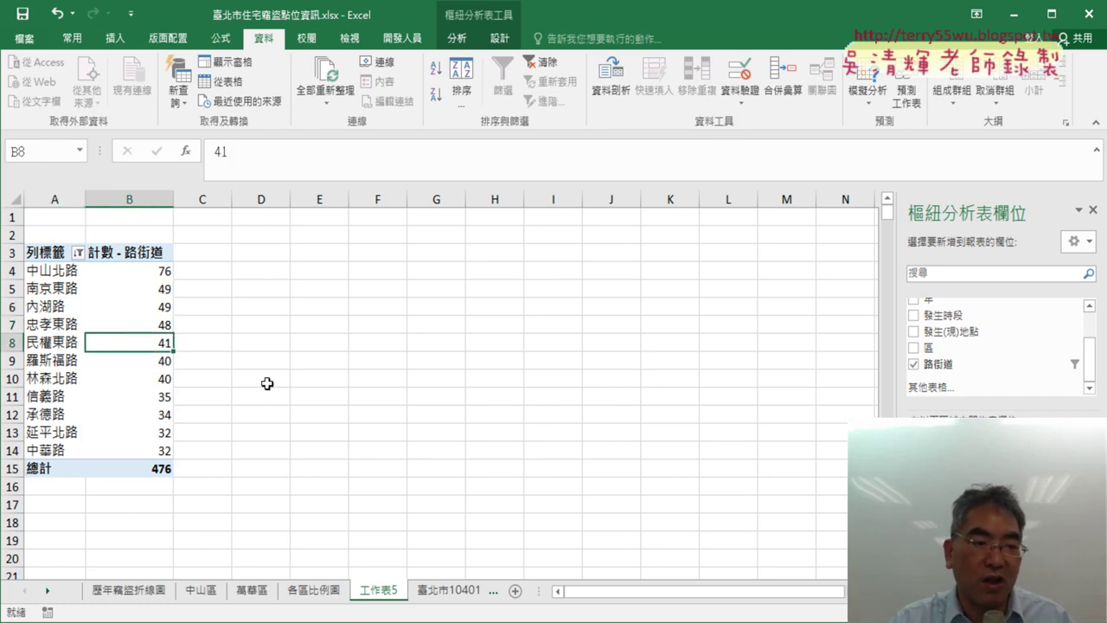
click(109, 324)
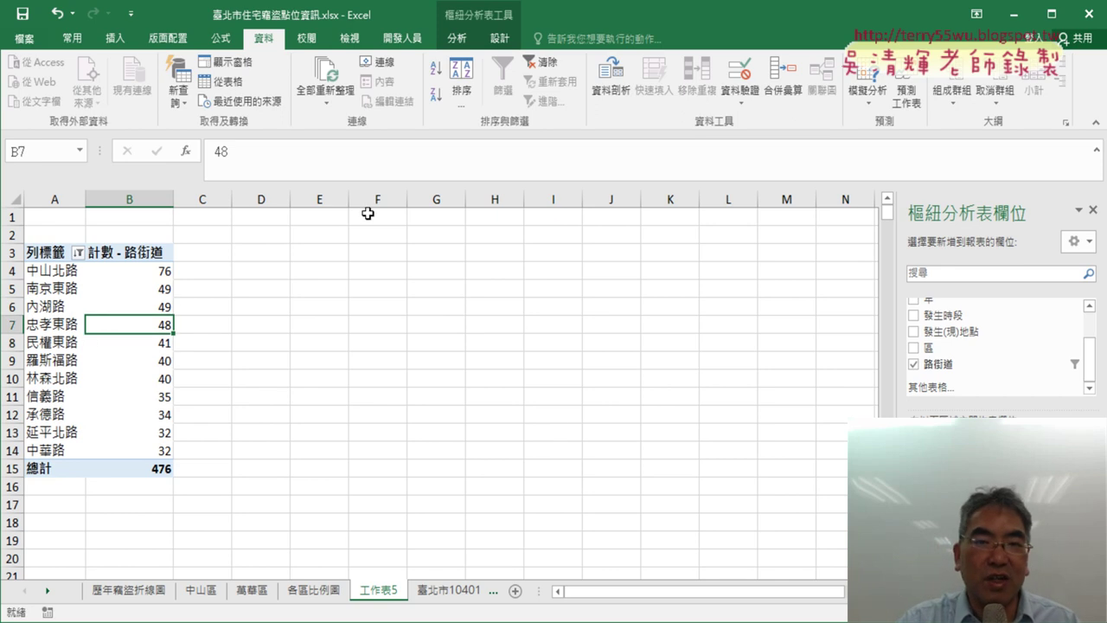
click(457, 38)
click(880, 95)
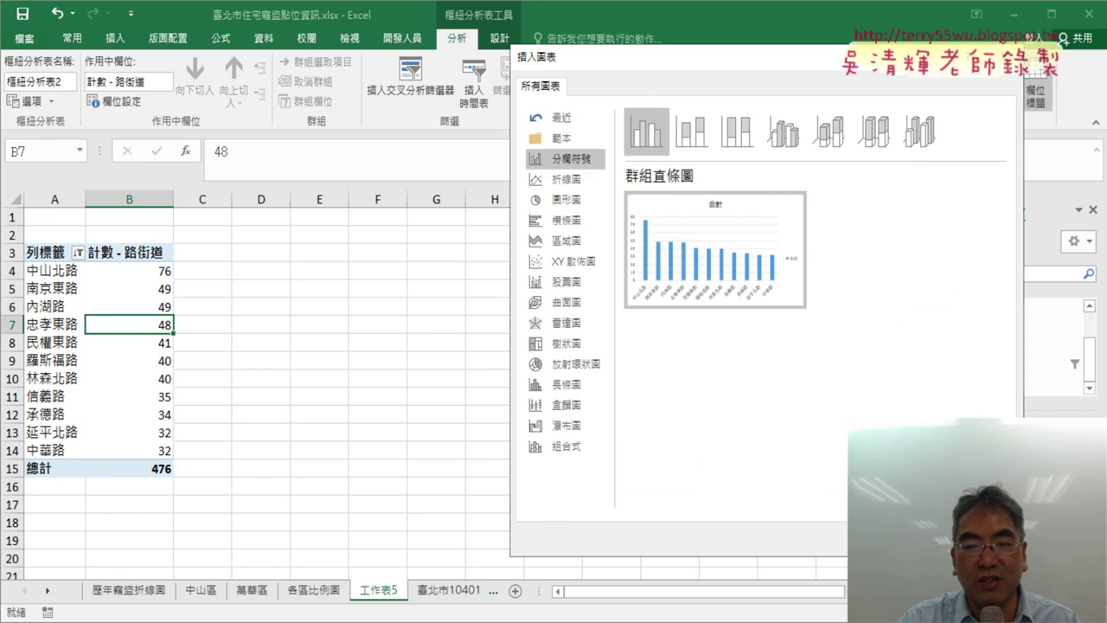
Step: Accept the clustered column chart and enlarge it beside the pivot table across columns D to M
key(Return)
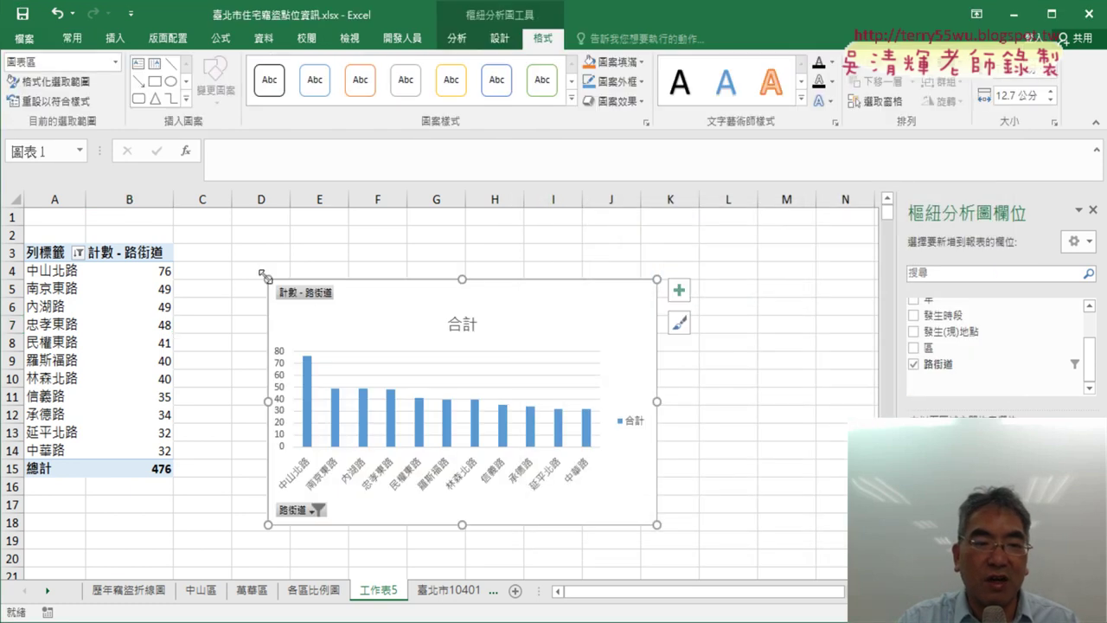
drag(254, 264, 231, 226)
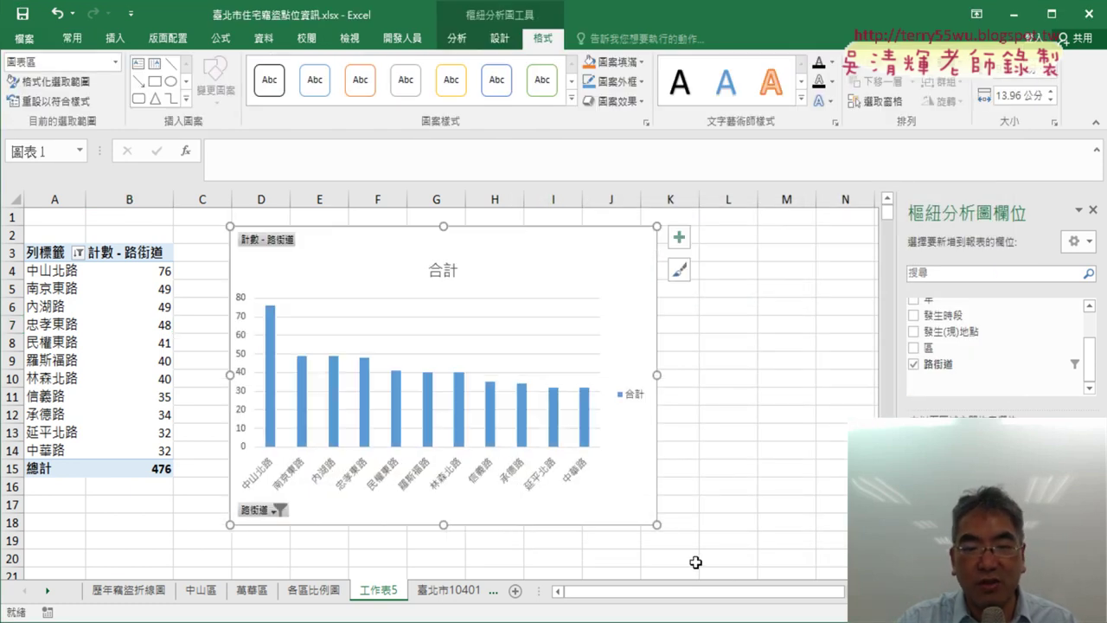
drag(656, 525, 817, 558)
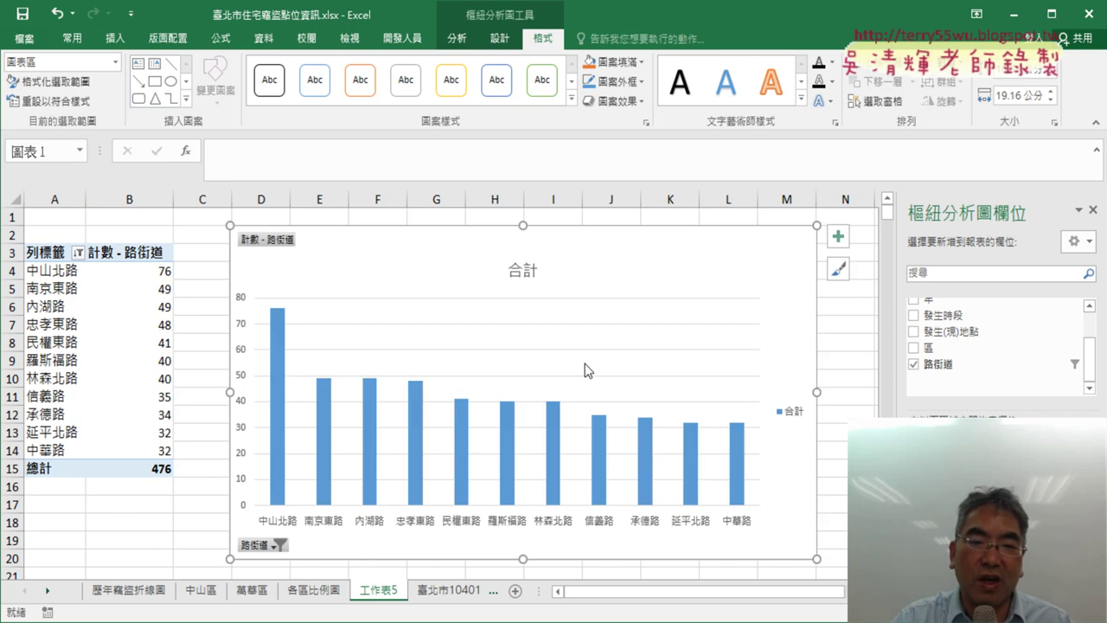
Step: Replace the chart title 合計 with 竊盜前十名
click(524, 277)
double_click(528, 273)
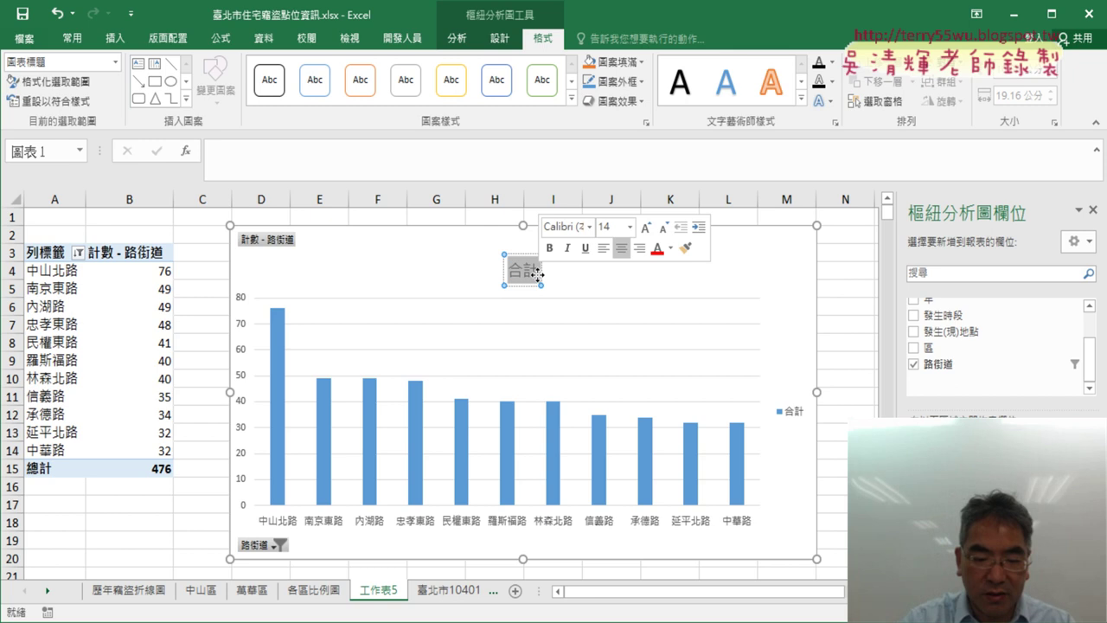
key(Delete)
text(竊)
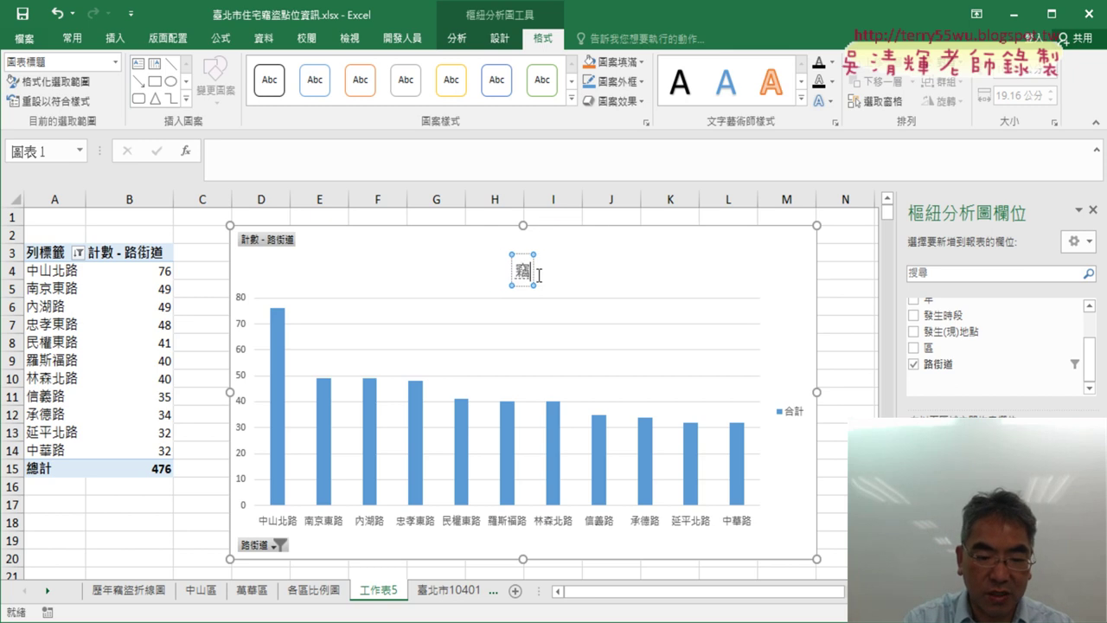
text(盜ㄑ)
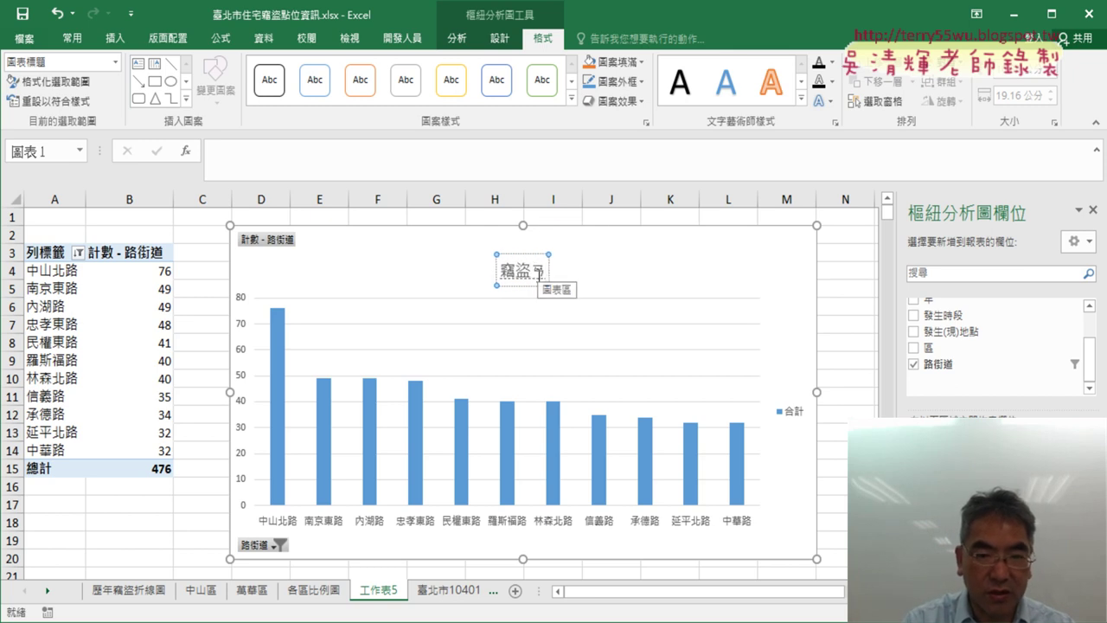
key(BackSpace)
key(BackSpace)
key(BackSpace)
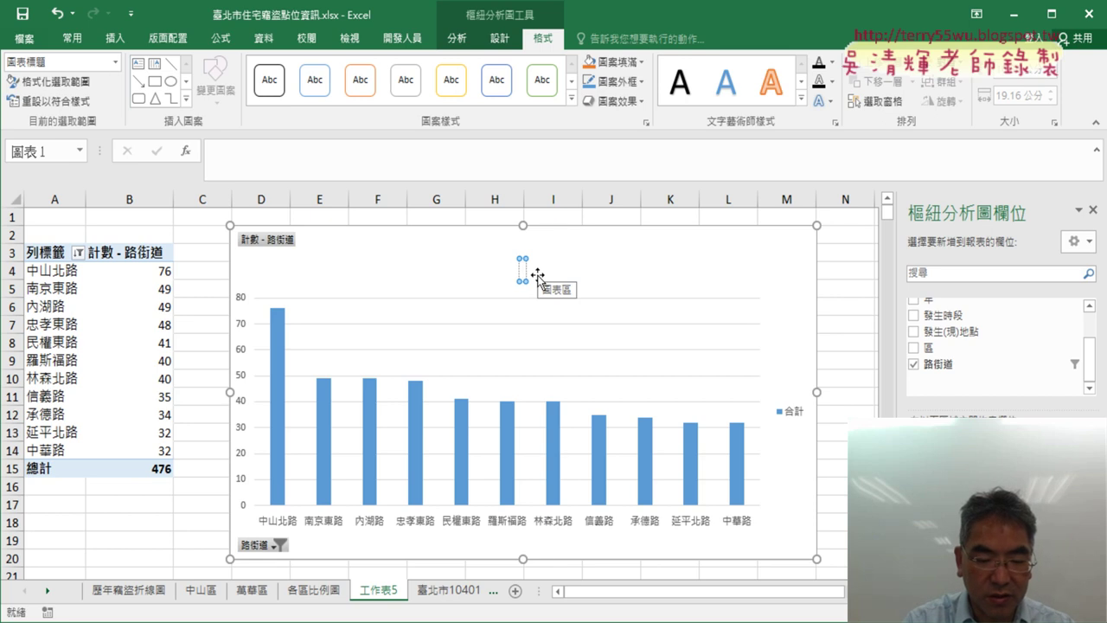
text(竊盜)
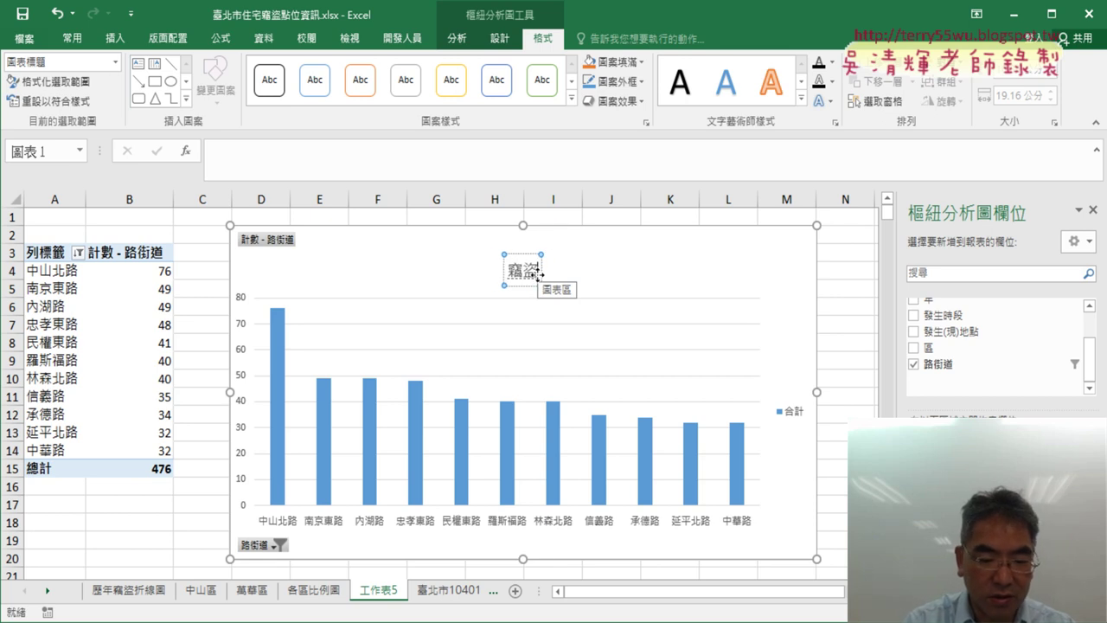
text(前十ㄇㄧㄥ)
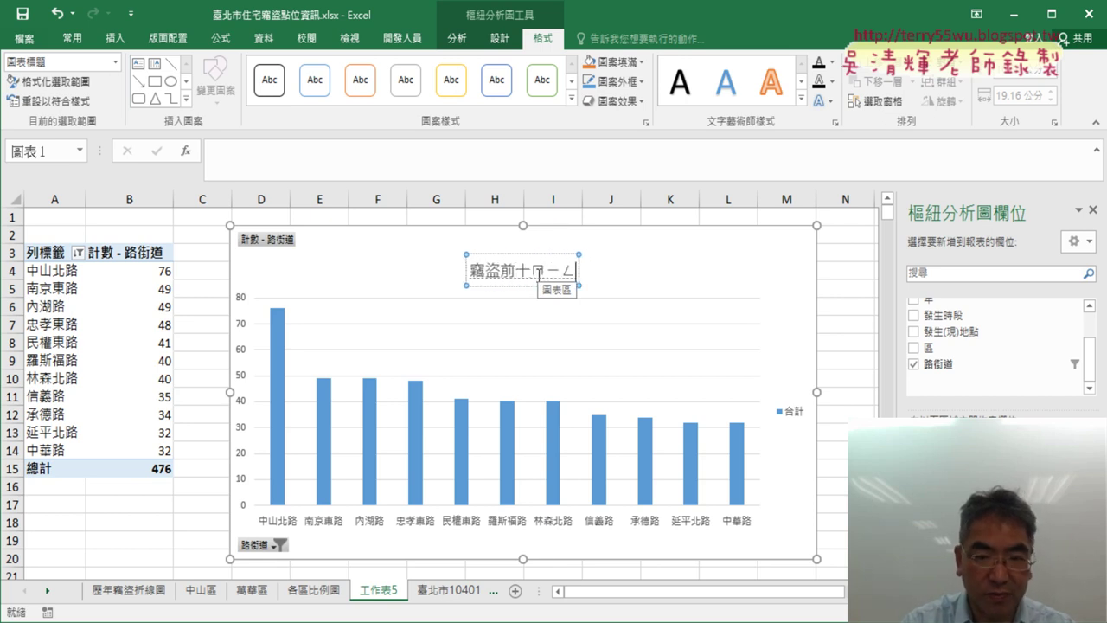
key(BackSpace)
key(BackSpace)
key(BackSpace)
text(名)
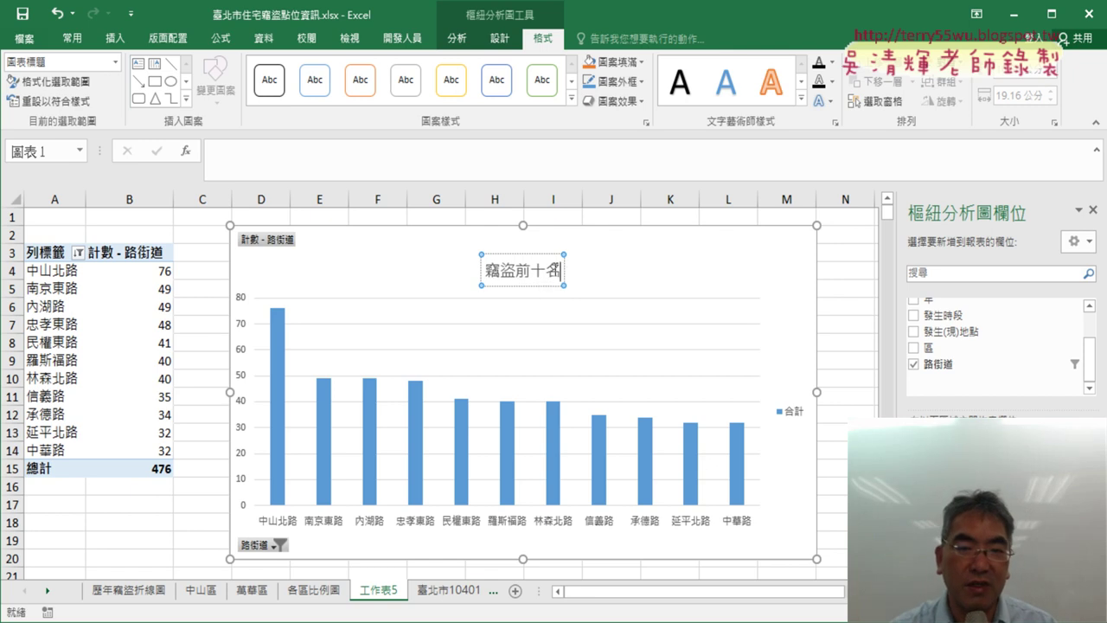
drag(560, 271, 484, 271)
click(731, 301)
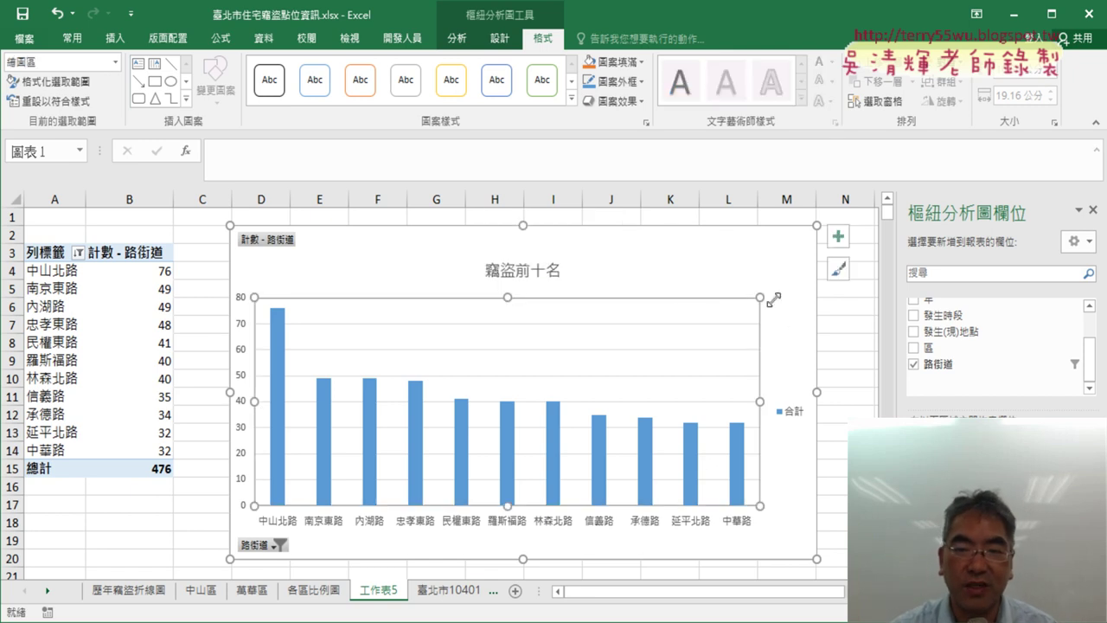
click(795, 331)
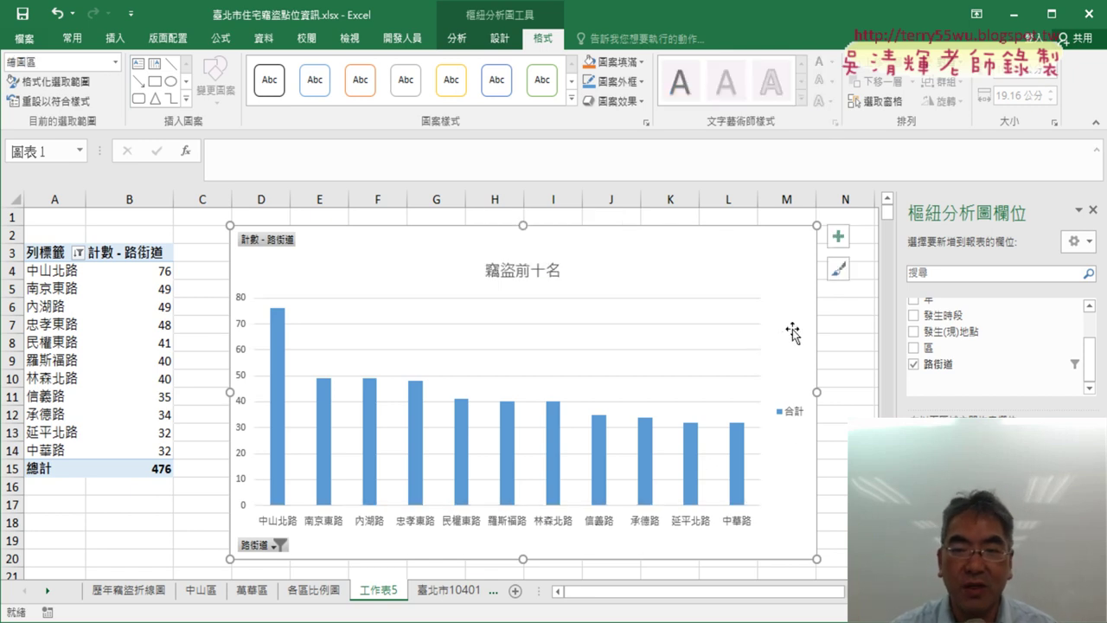
click(837, 236)
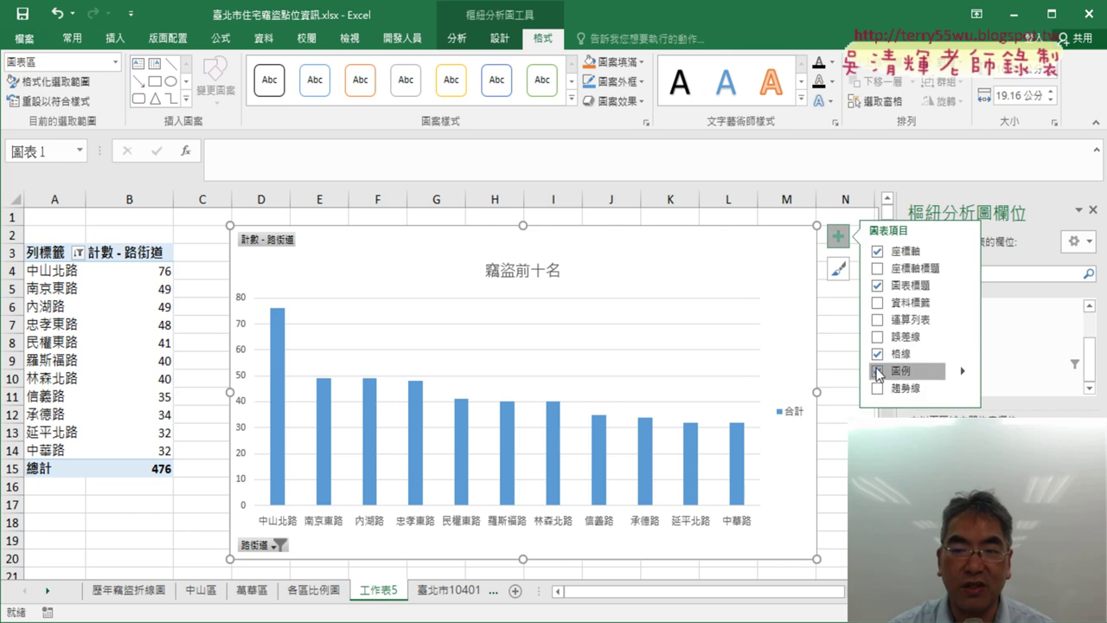
click(878, 371)
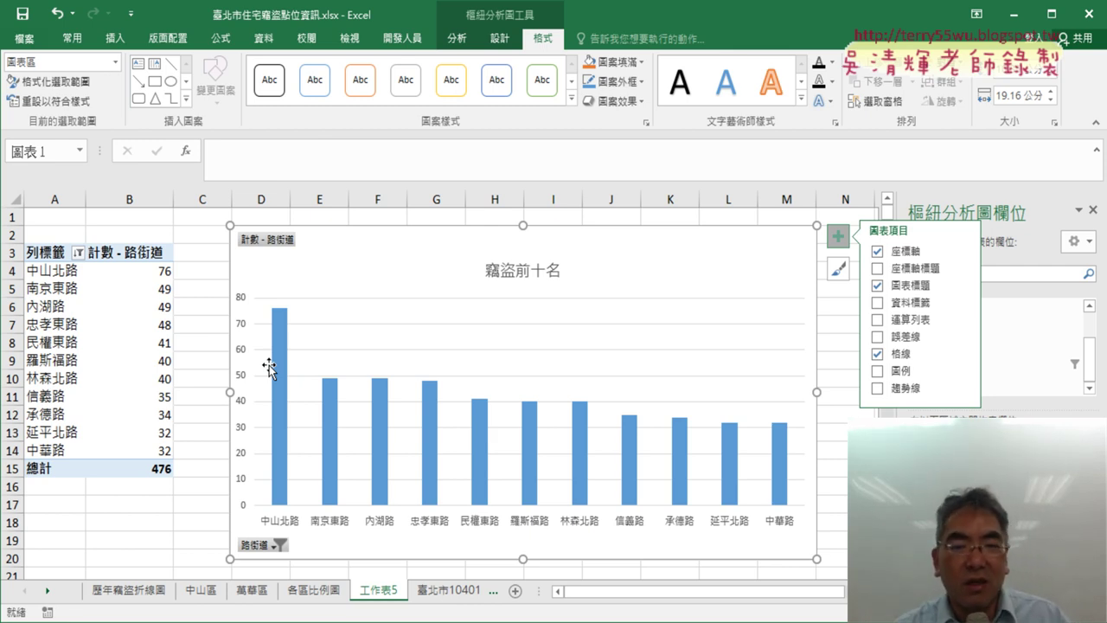
click(446, 590)
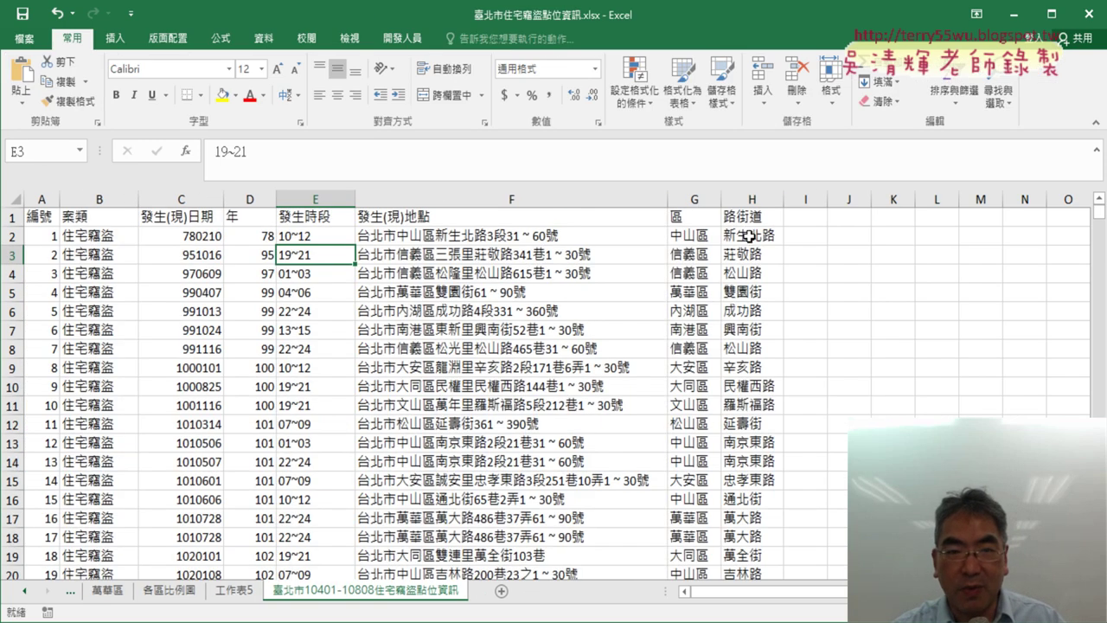
Step: Select the entire MID/IFERROR street formula of cell H2 in the formula bar
click(751, 235)
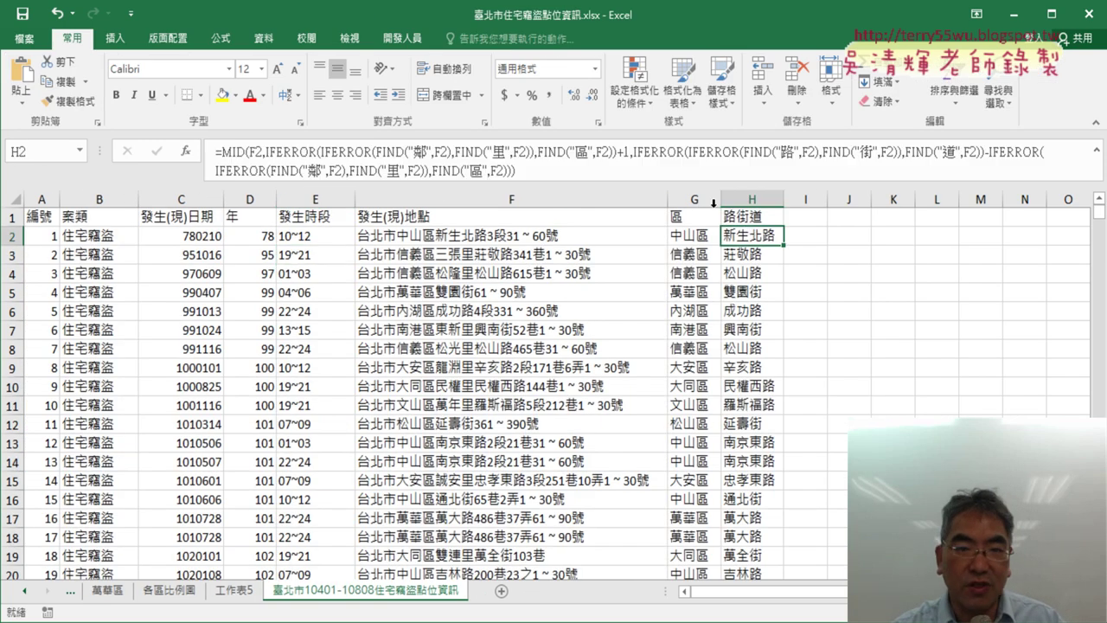
click(526, 169)
drag(499, 172, 216, 151)
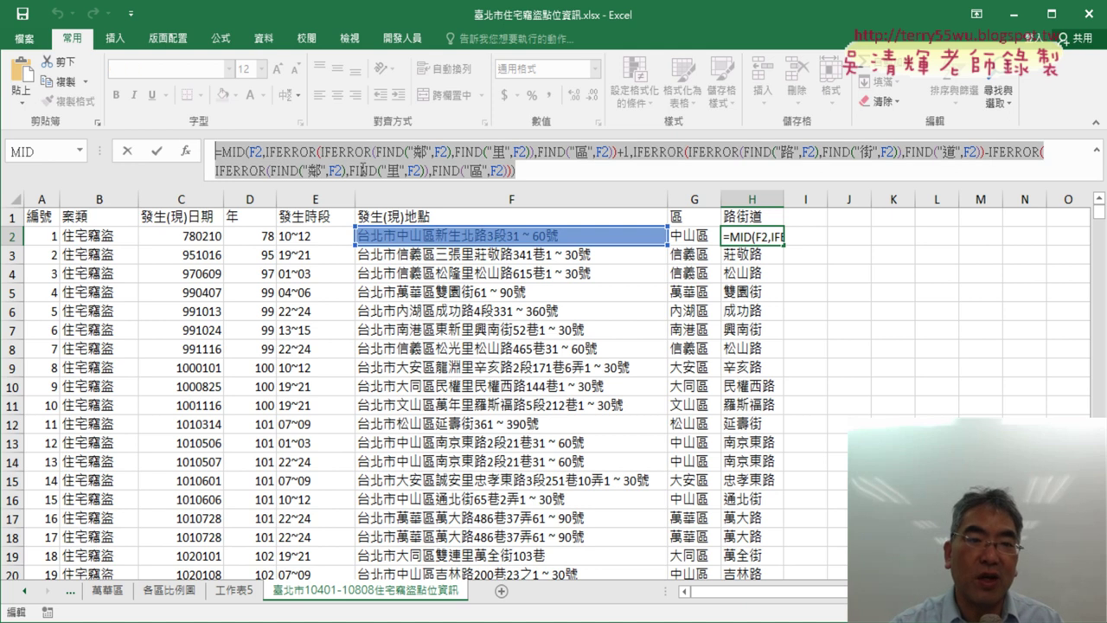